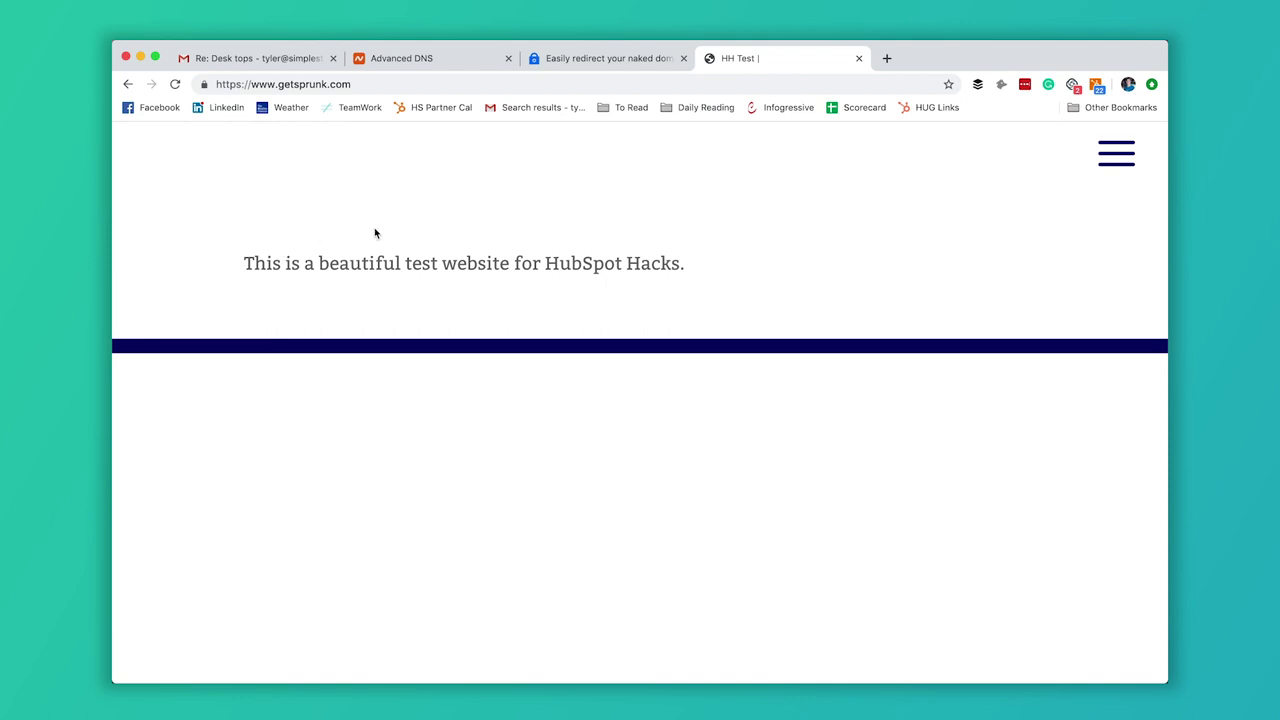
Open a new Chrome tab for visiting the getsprunk.com test site.
click(887, 59)
text(get)
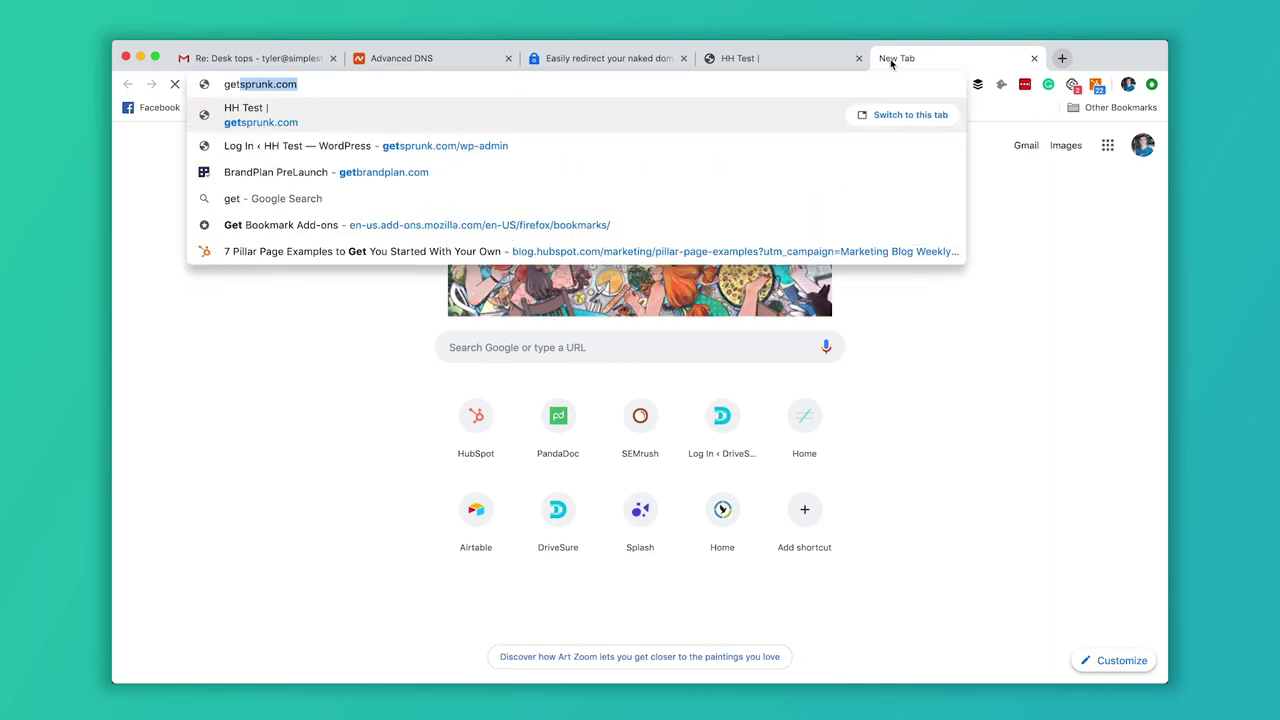
text(sprunk.c)
key(BackSpace)
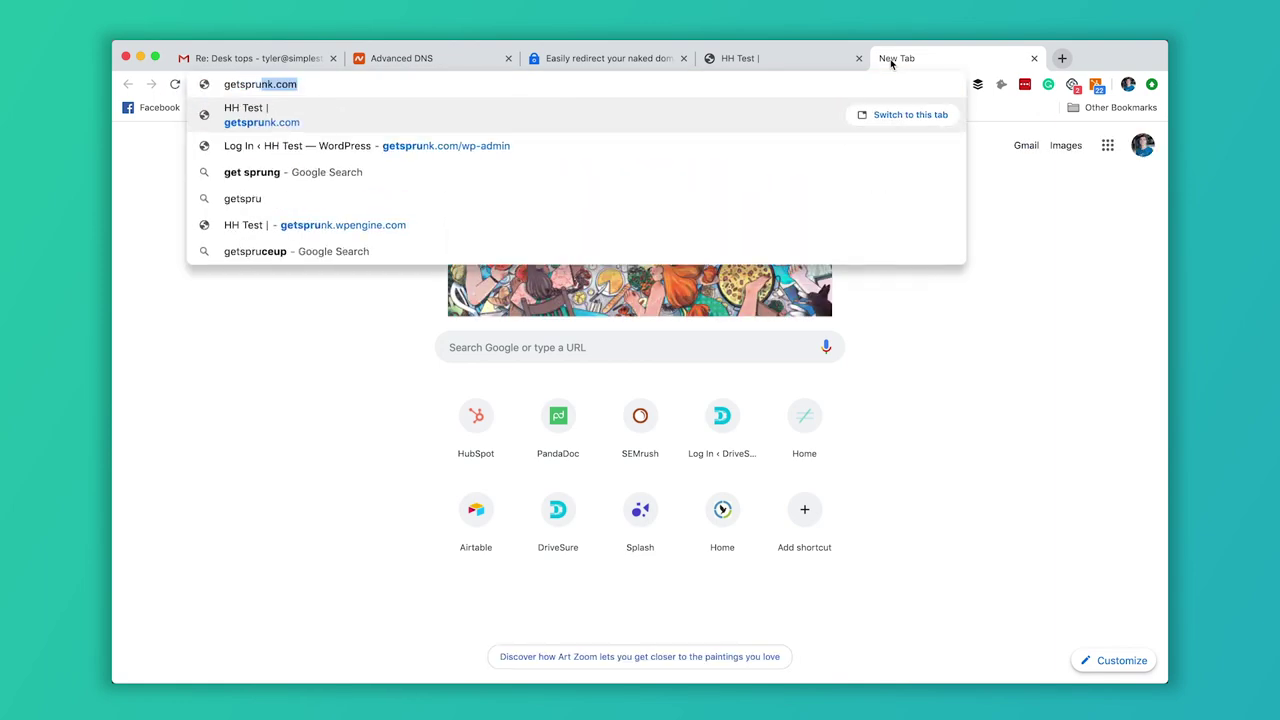
text(nk.c)
key(Delete)
key(BackSpace)
key(BackSpace)
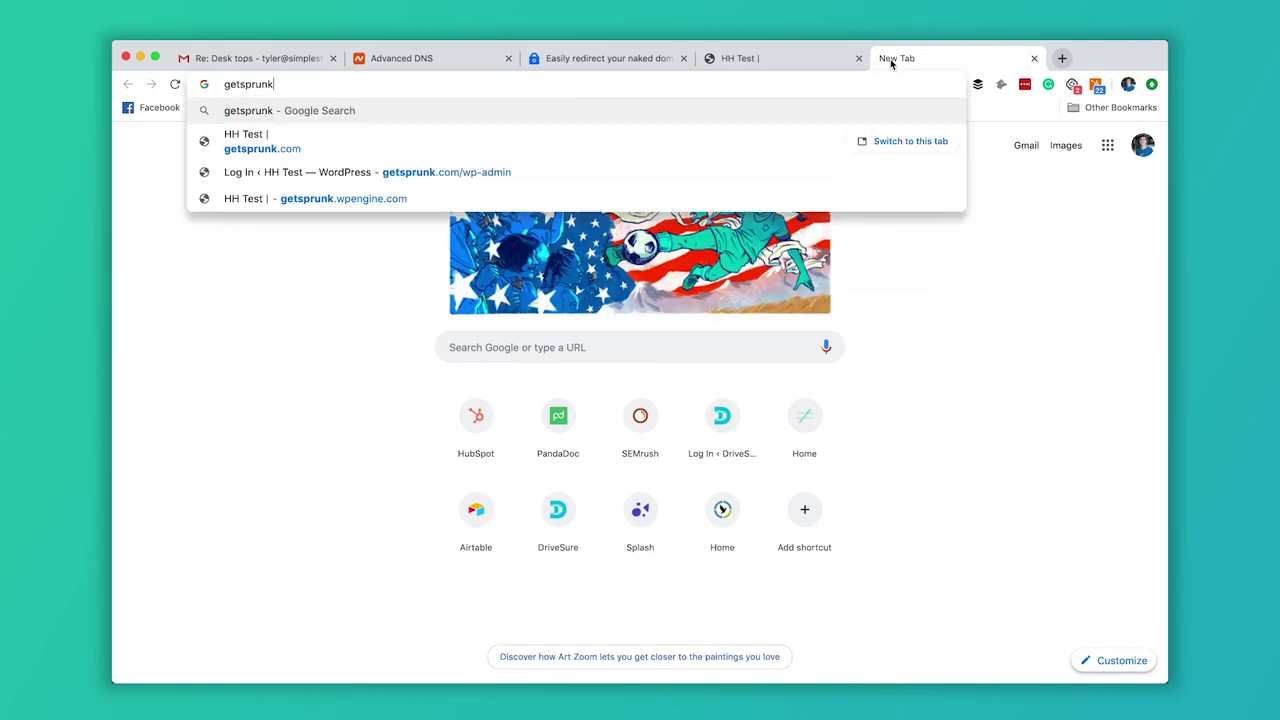
text(.com)
key(Return)
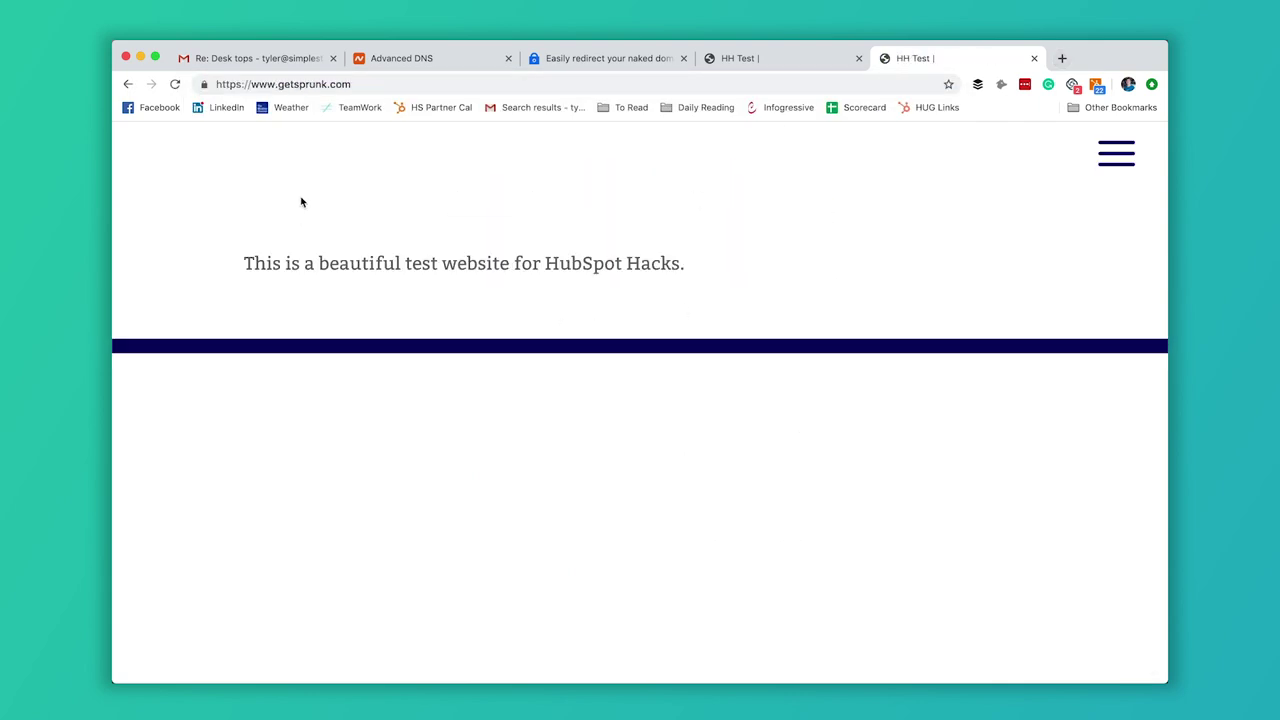
click(280, 84)
key(BackSpace)
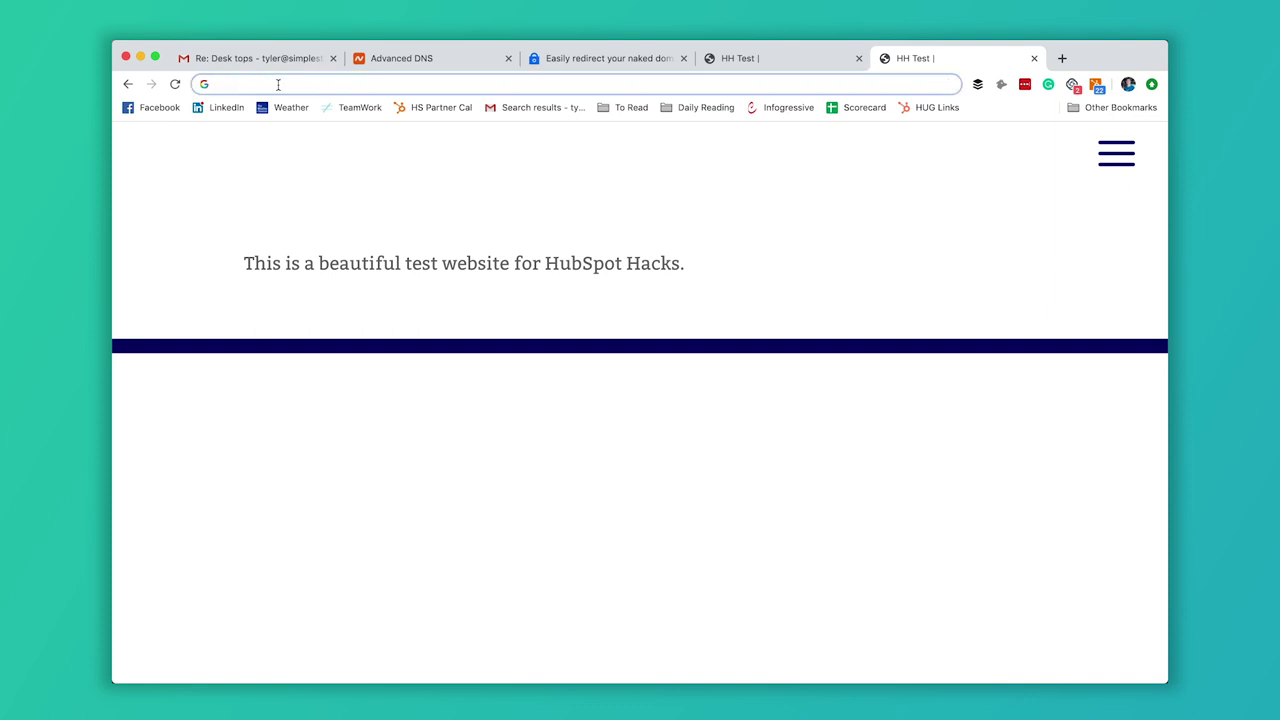
text(https)
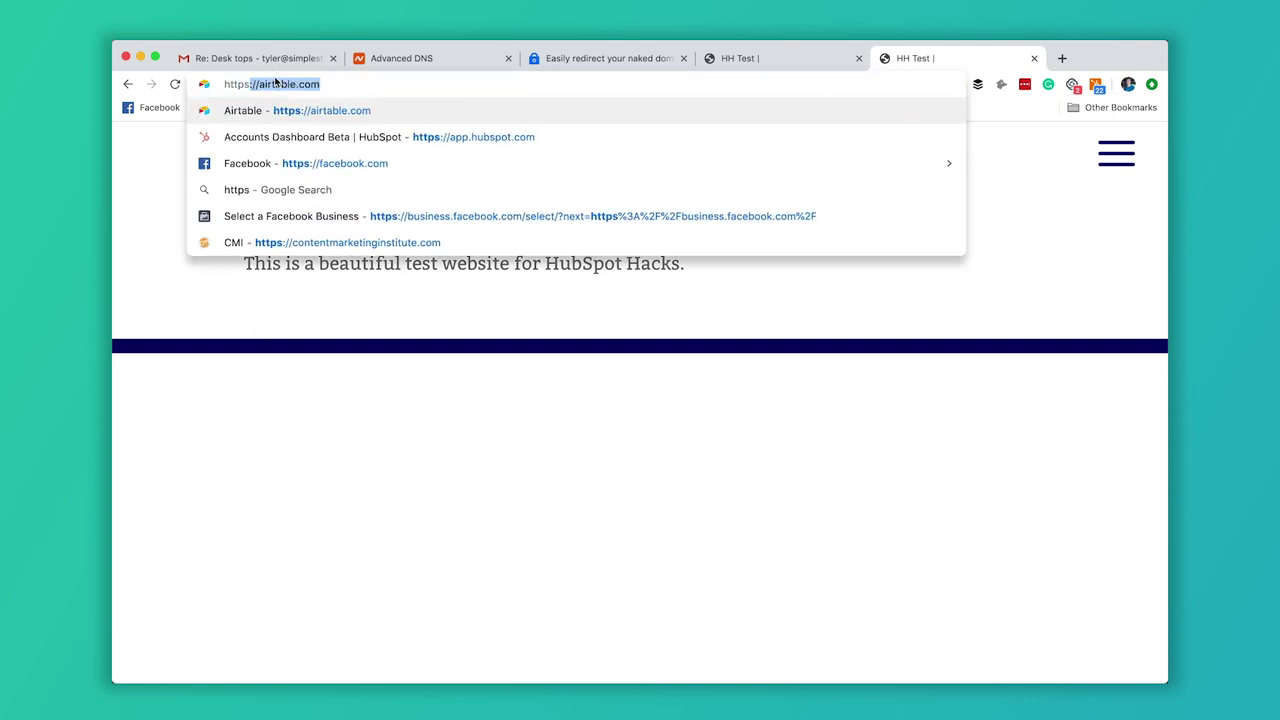
text(://)
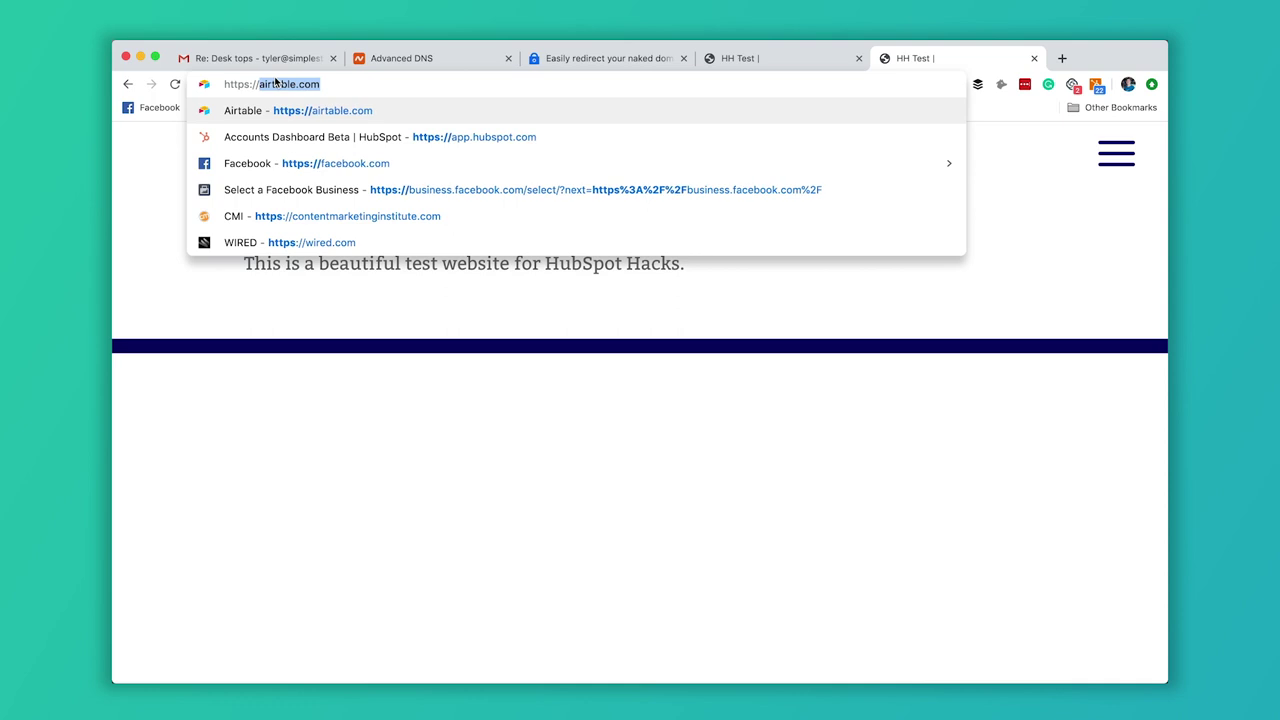
text(getspru)
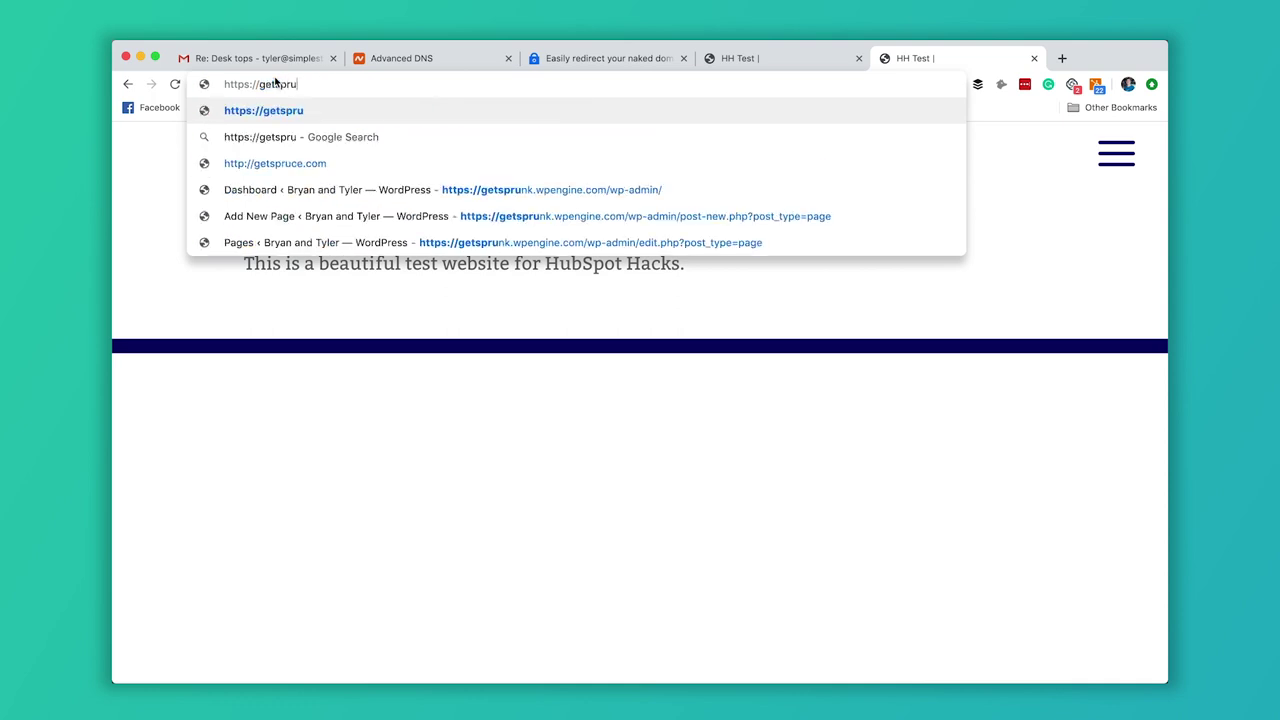
text(nk.com)
key(Return)
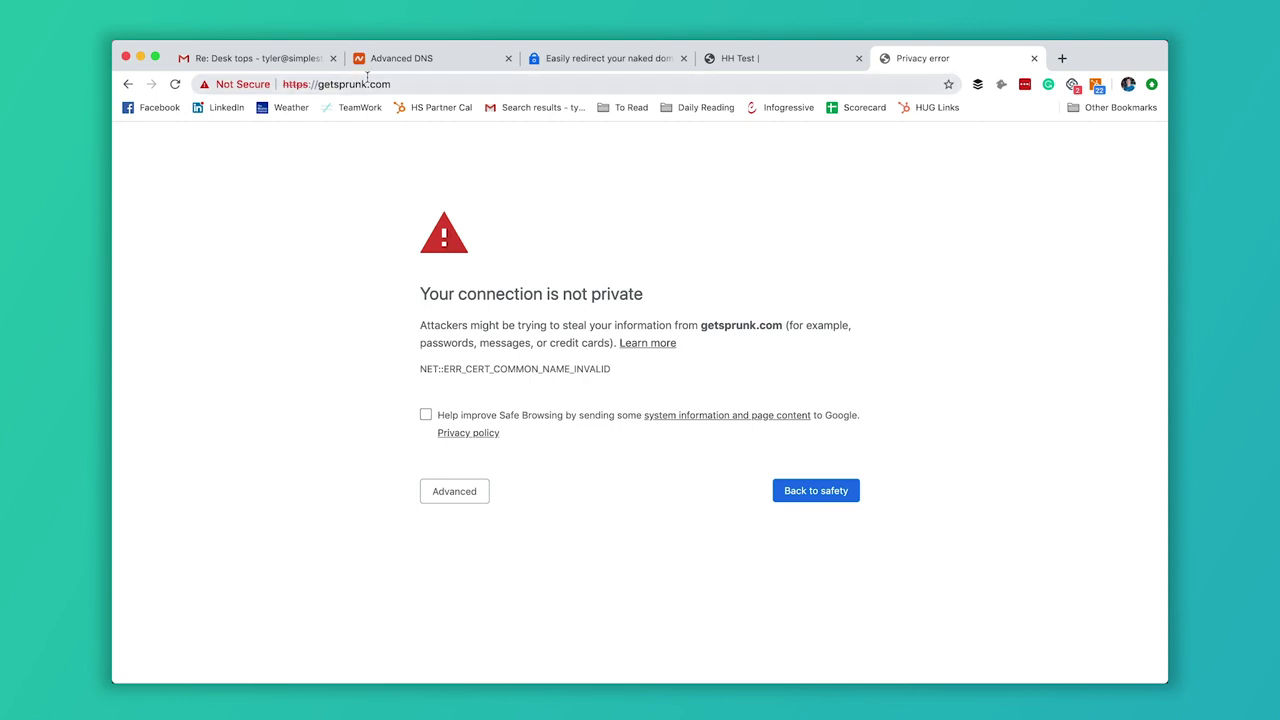
key(super+r)
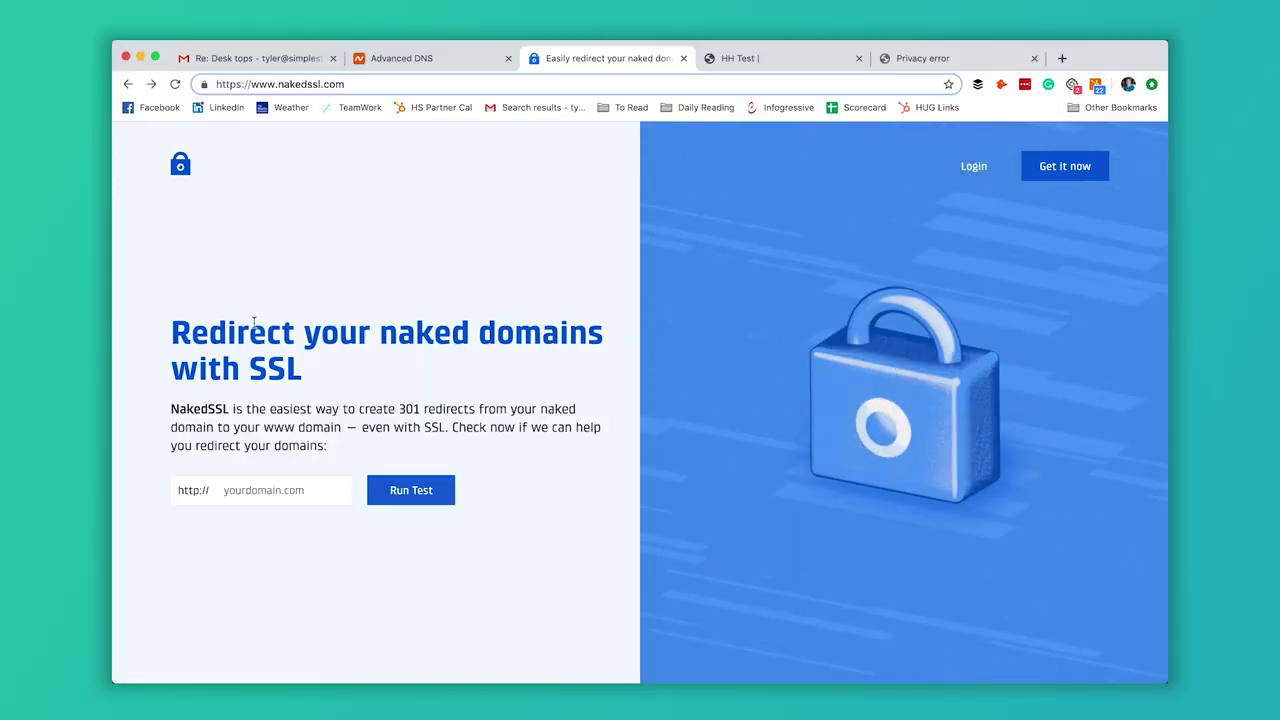
Run NakedSSL's redirect test on getsprunk.com and continue to the Register page.
click(280, 490)
text(getsp)
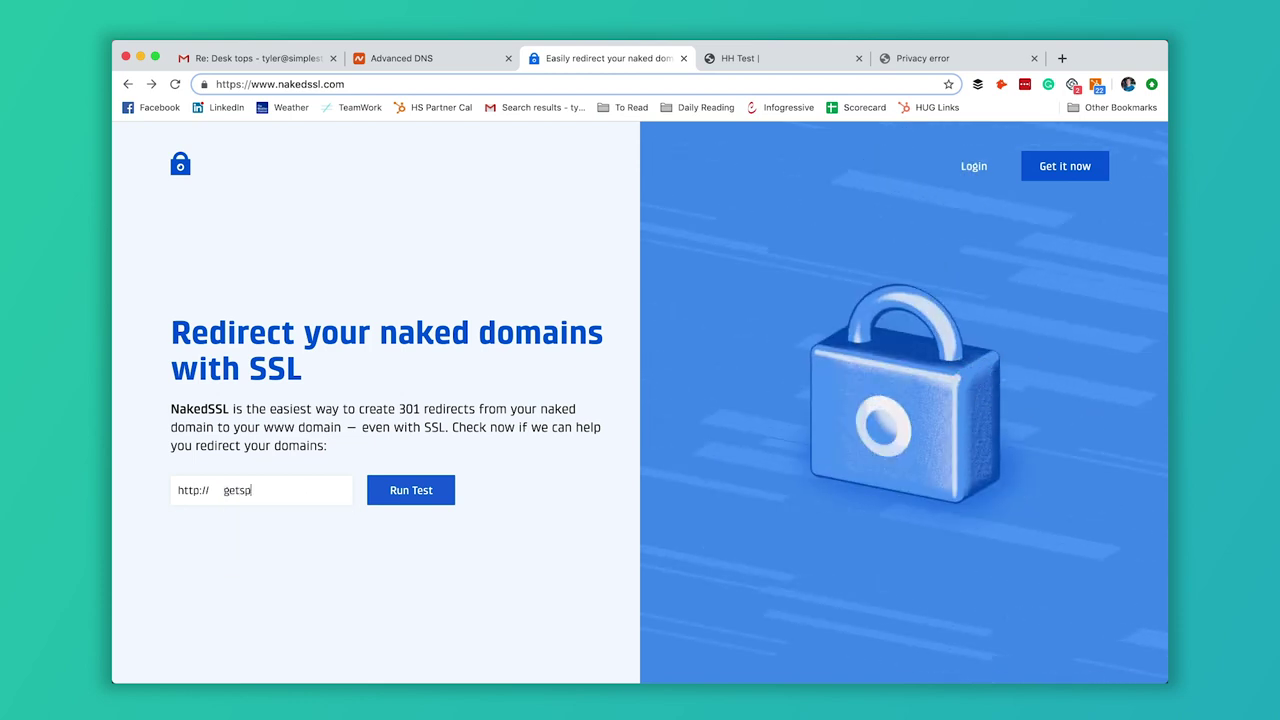
text(runk.com)
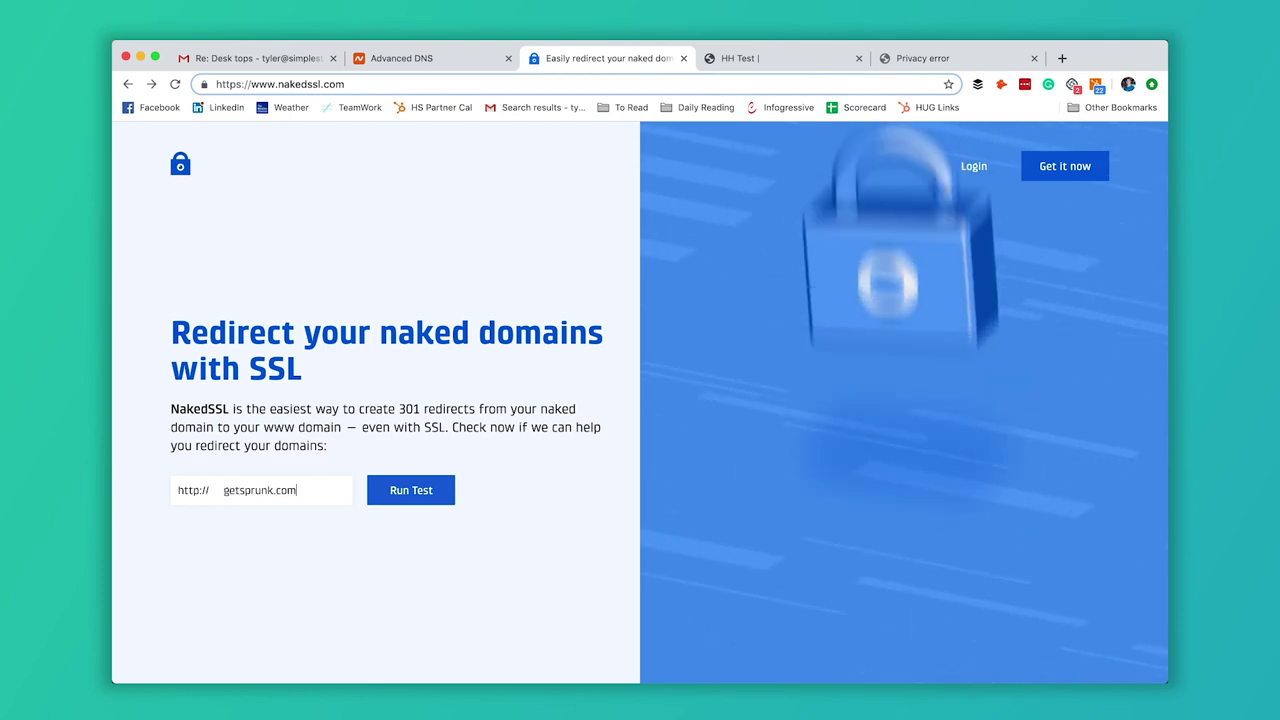
click(410, 491)
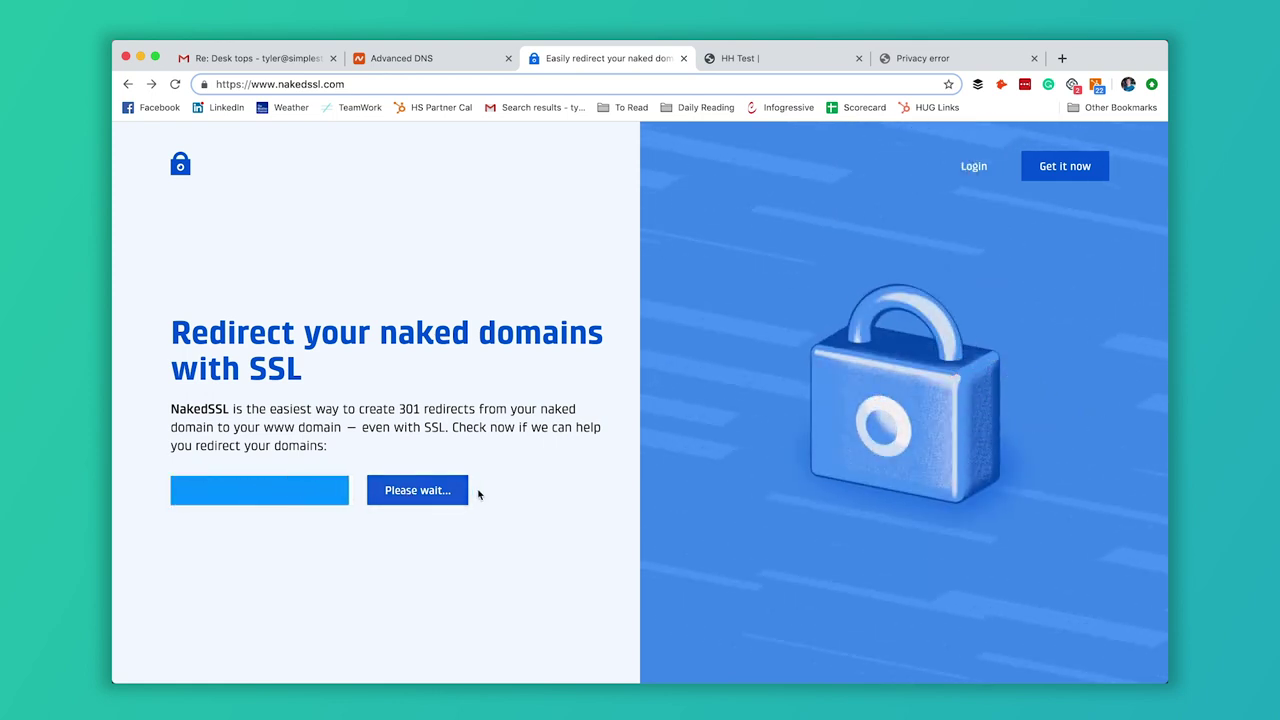
click(431, 497)
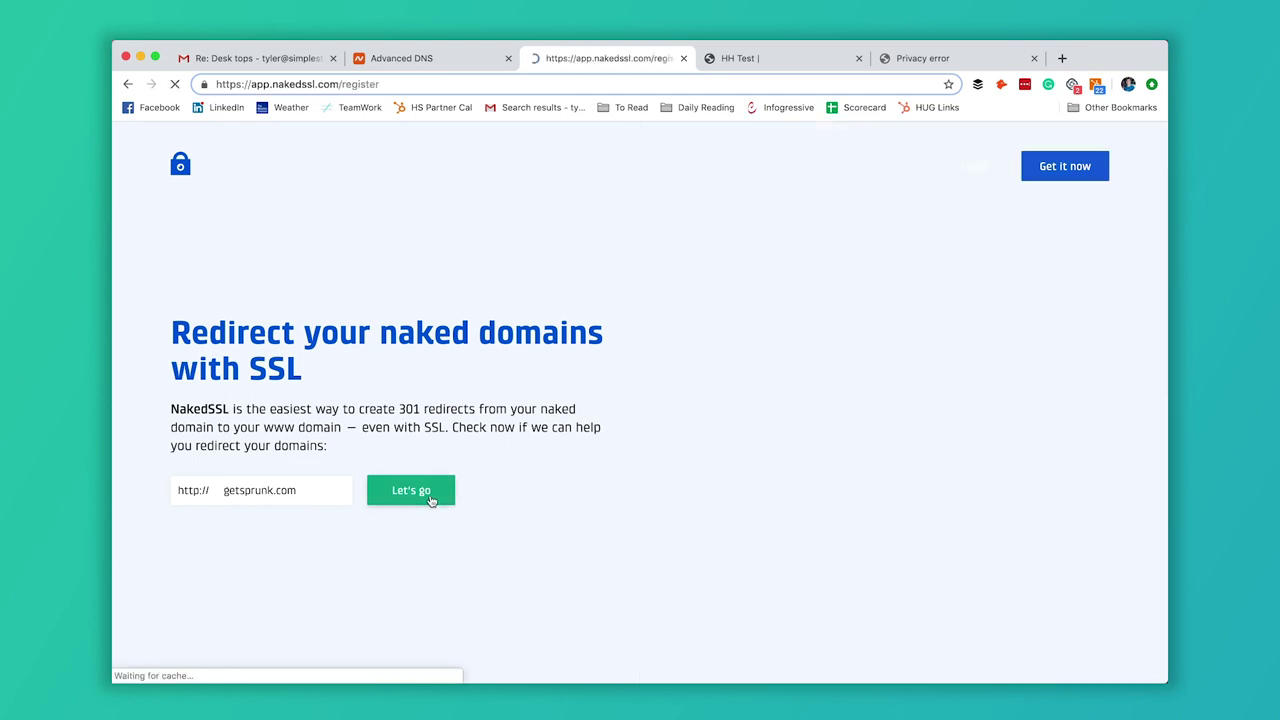
Submit the NakedSSL Register form with the user's full name, e-mail address and a password.
click(561, 365)
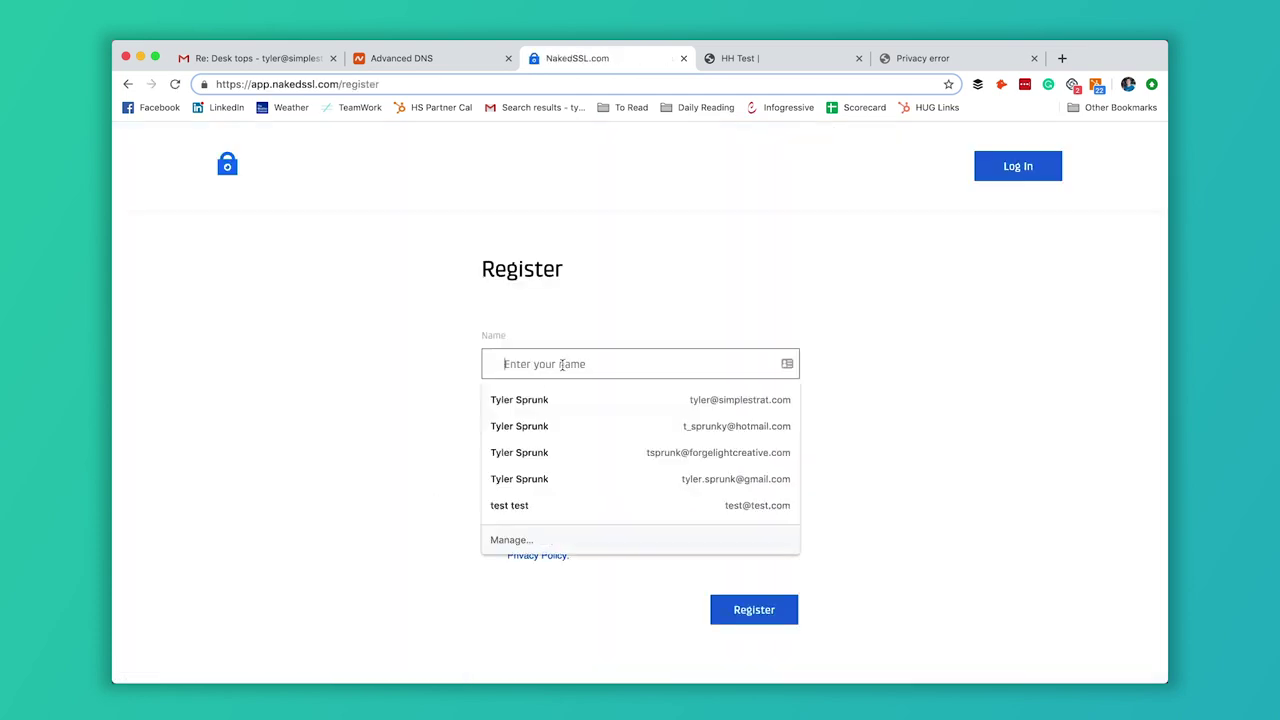
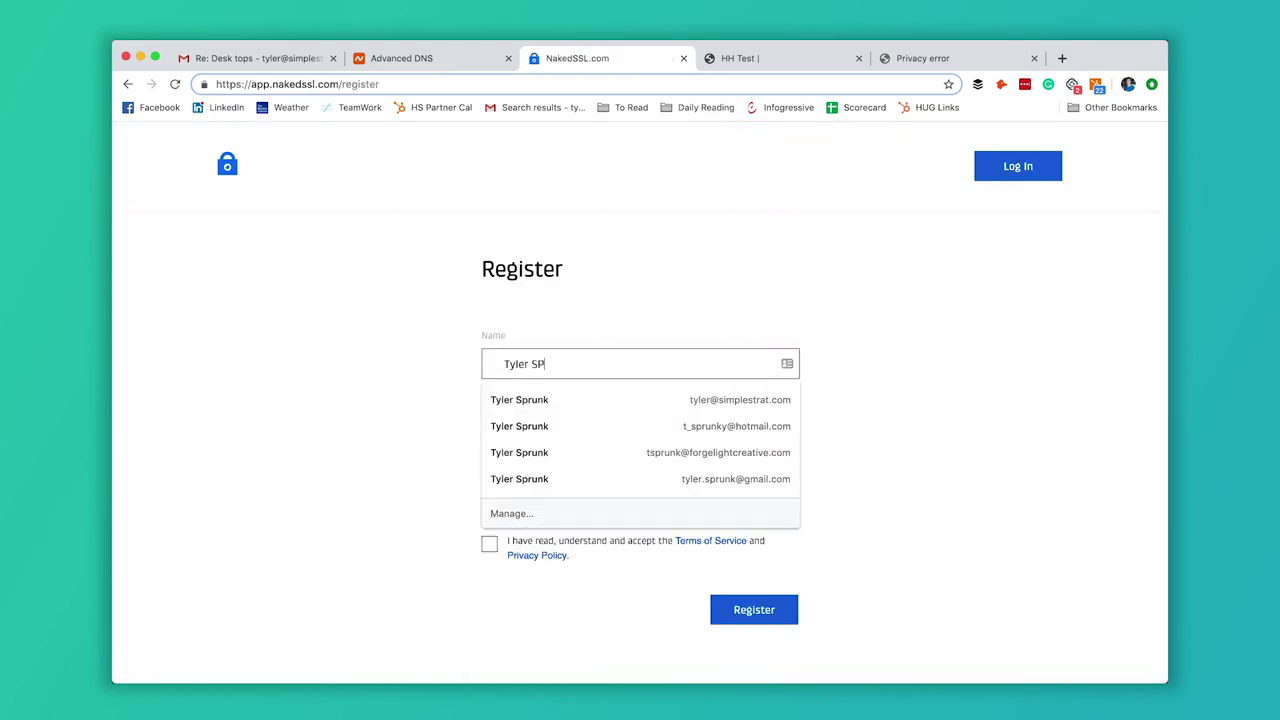
key(Tab)
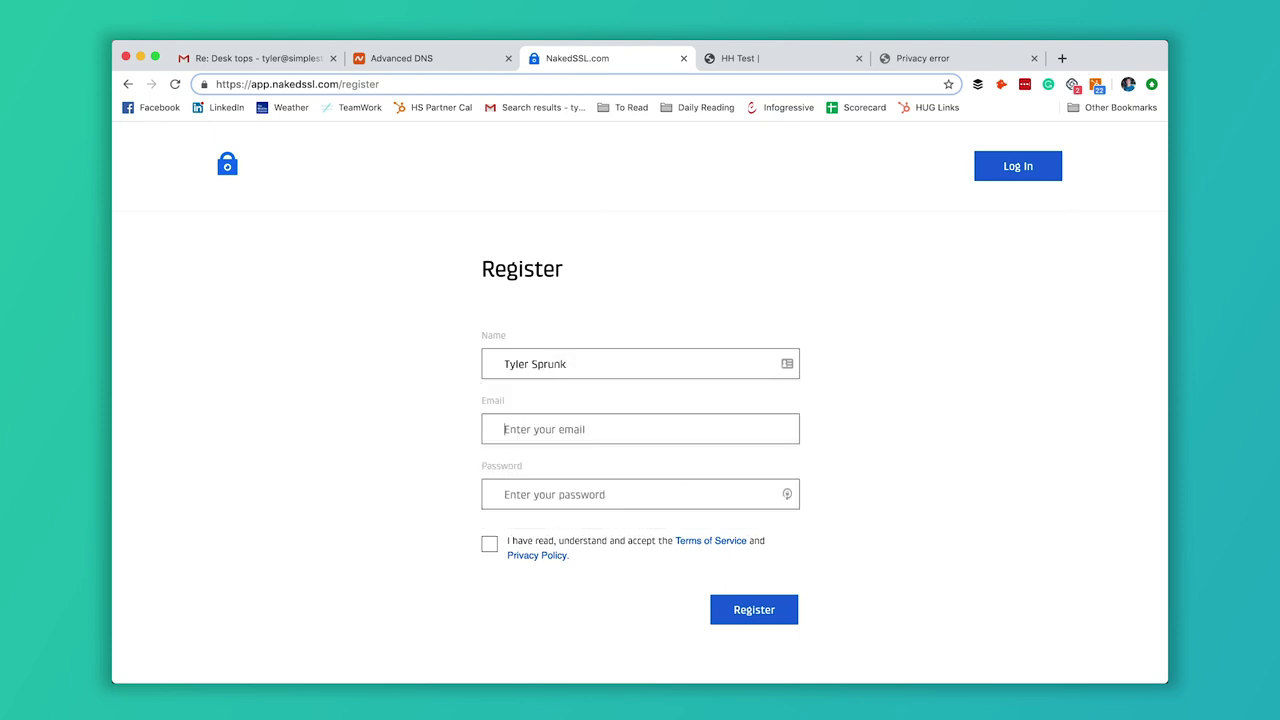
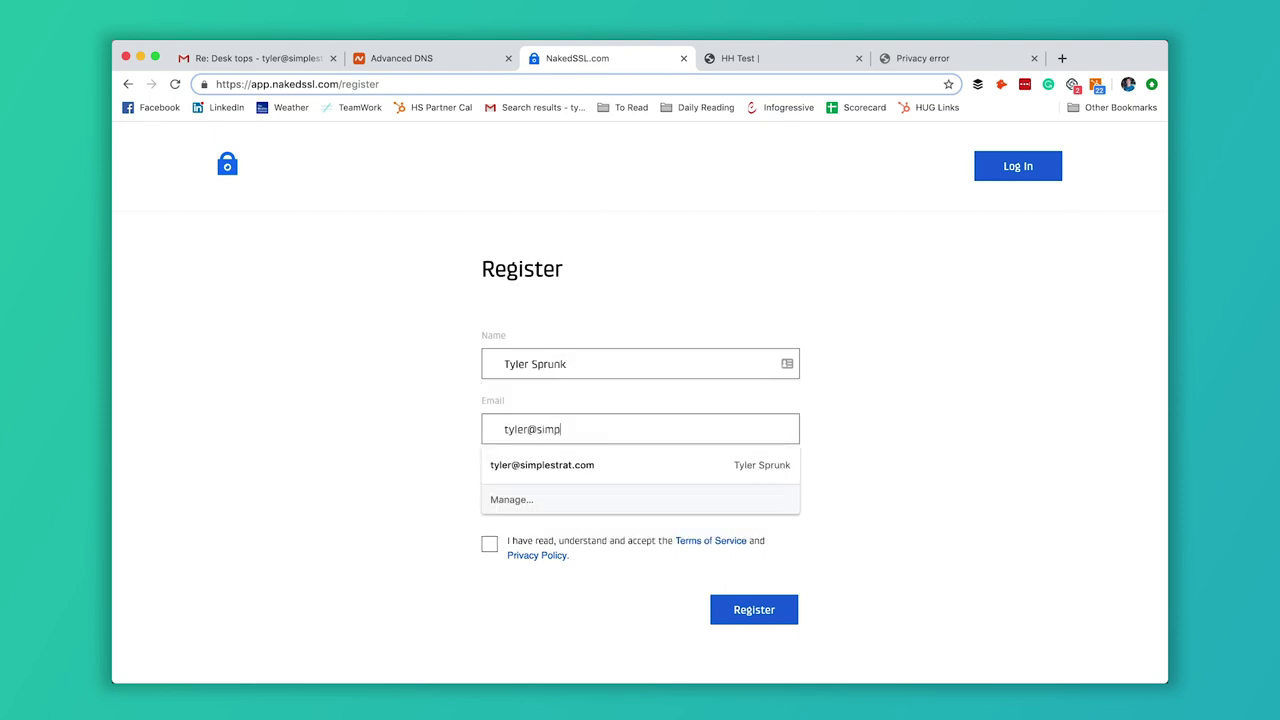
key(Tab)
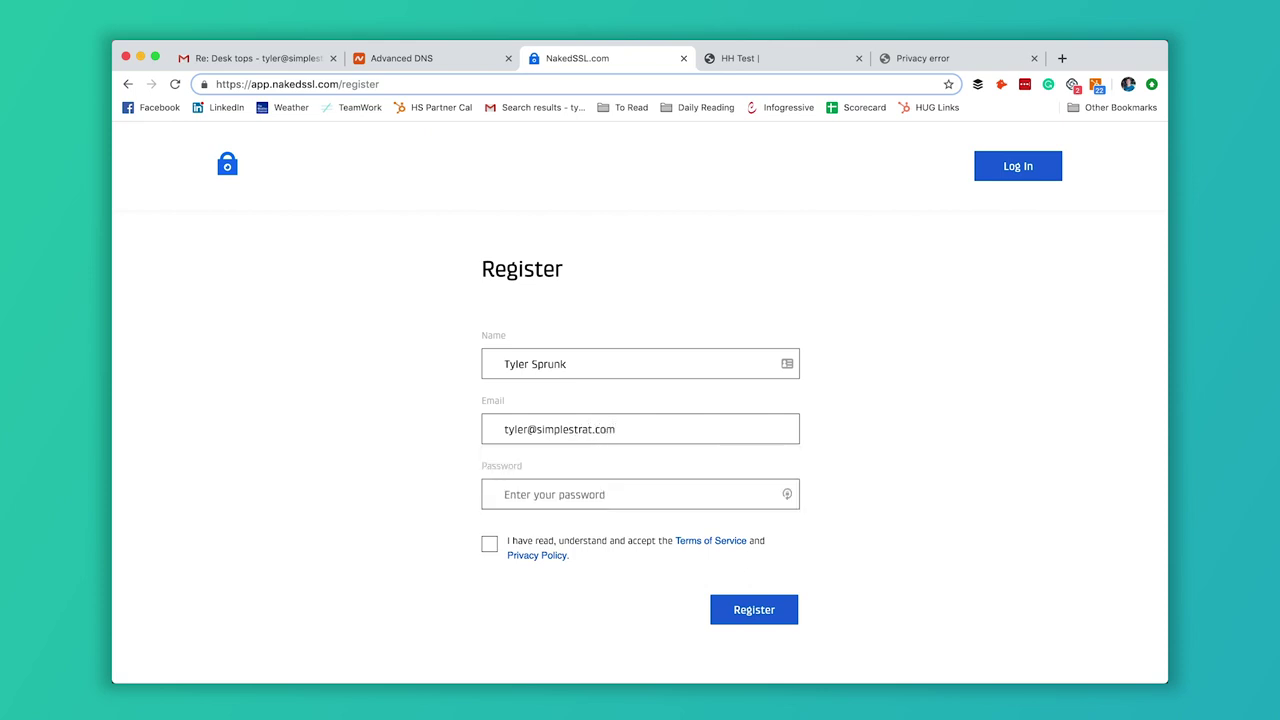
text(••)
click(721, 613)
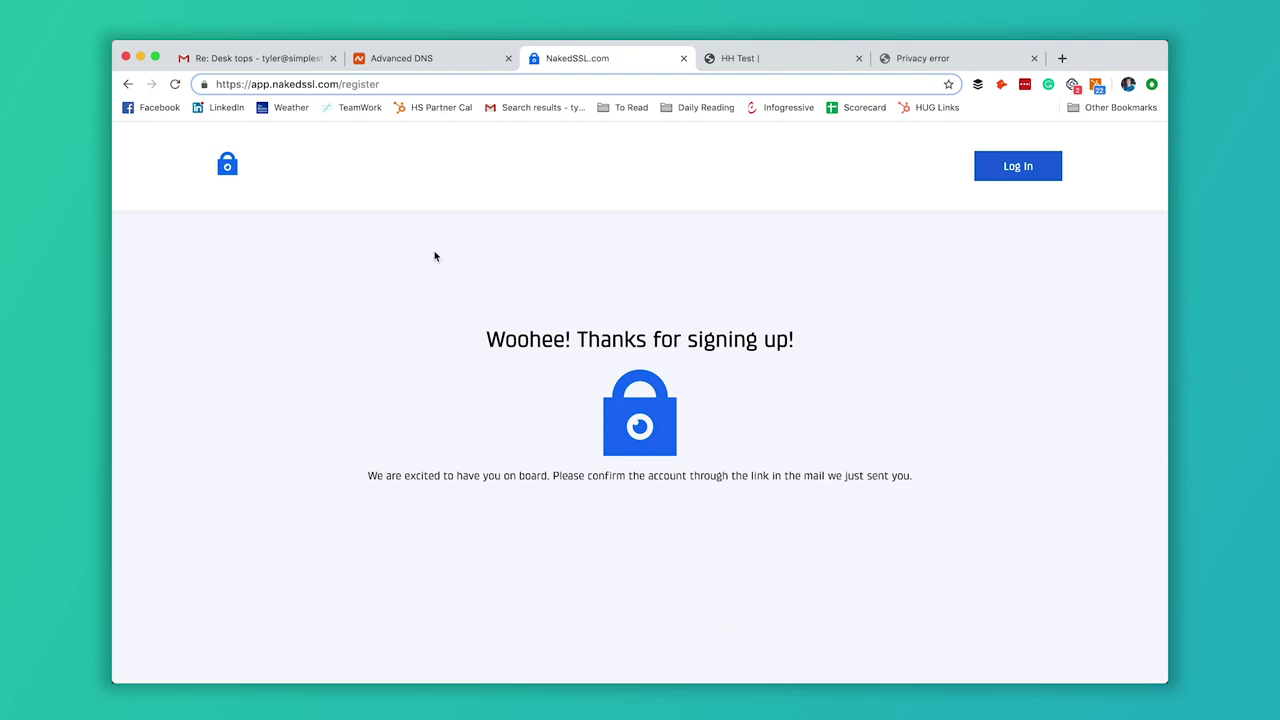
Open the NakedSSL welcome email in the Gmail inbox and follow its Confirm my account link.
click(256, 62)
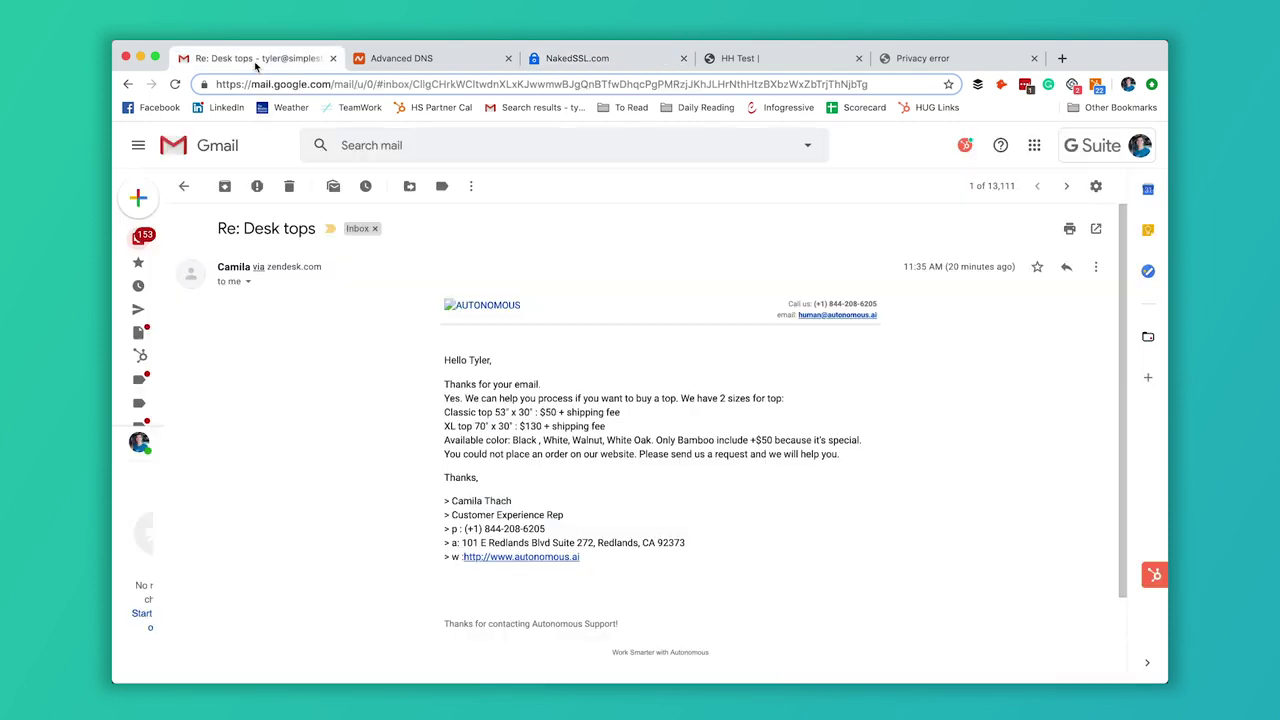
click(170, 237)
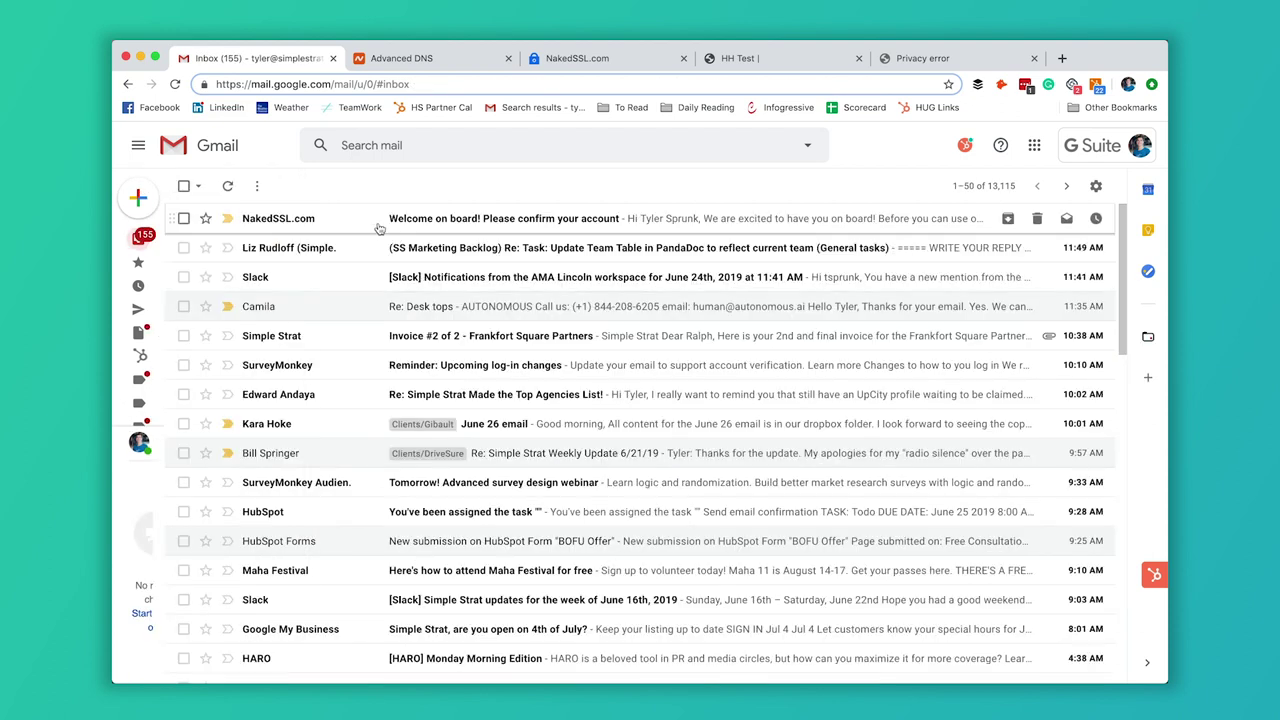
click(368, 220)
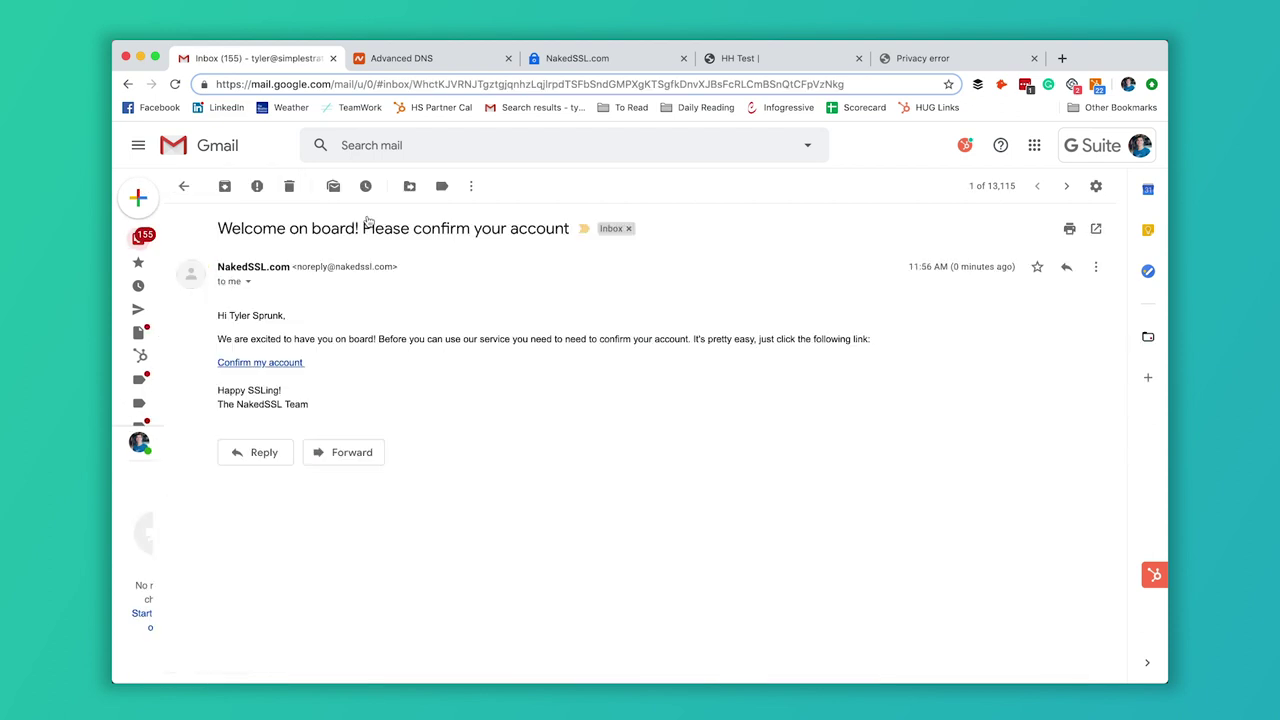
click(300, 364)
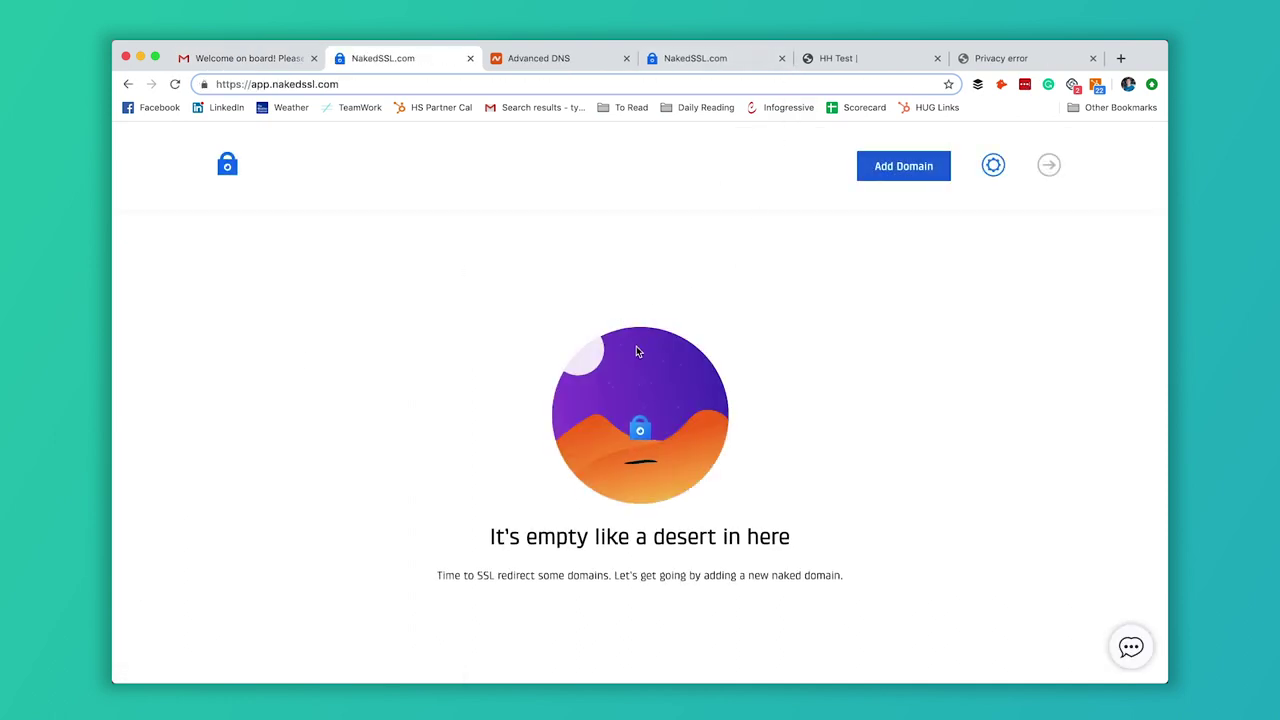
click(930, 170)
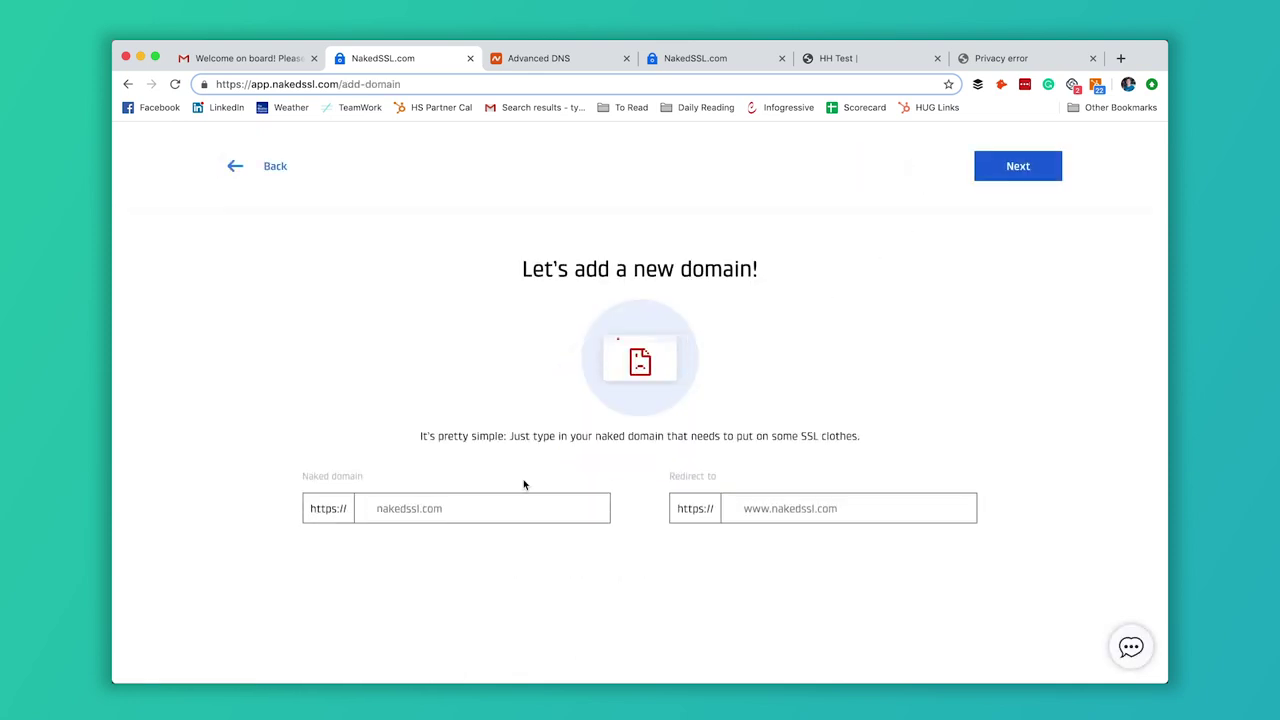
click(460, 510)
text(ge)
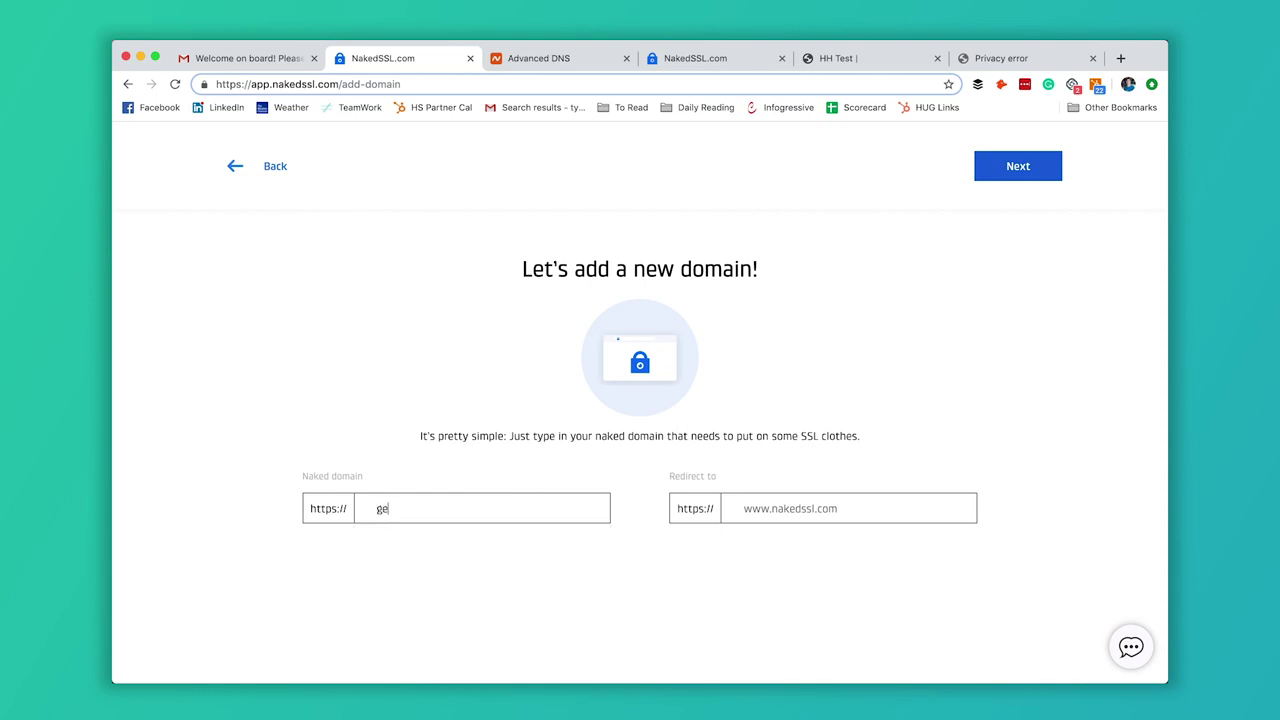
text(tssspru)
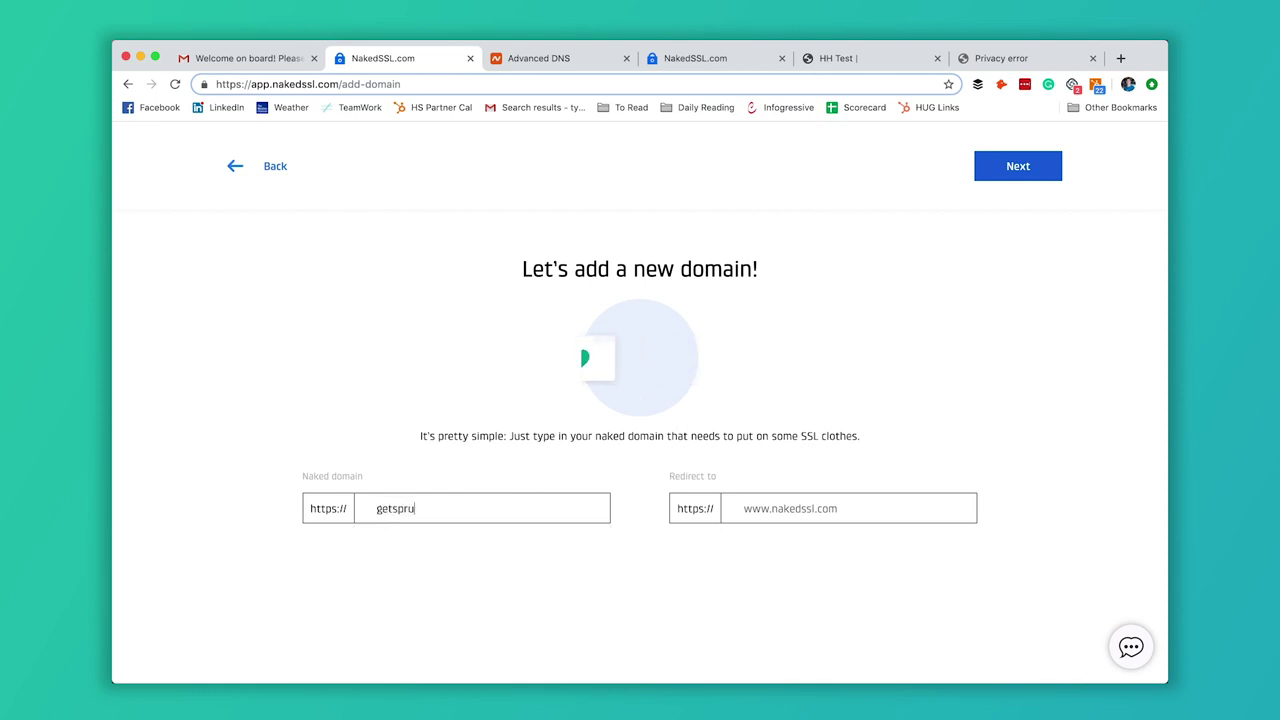
text(nk.com)
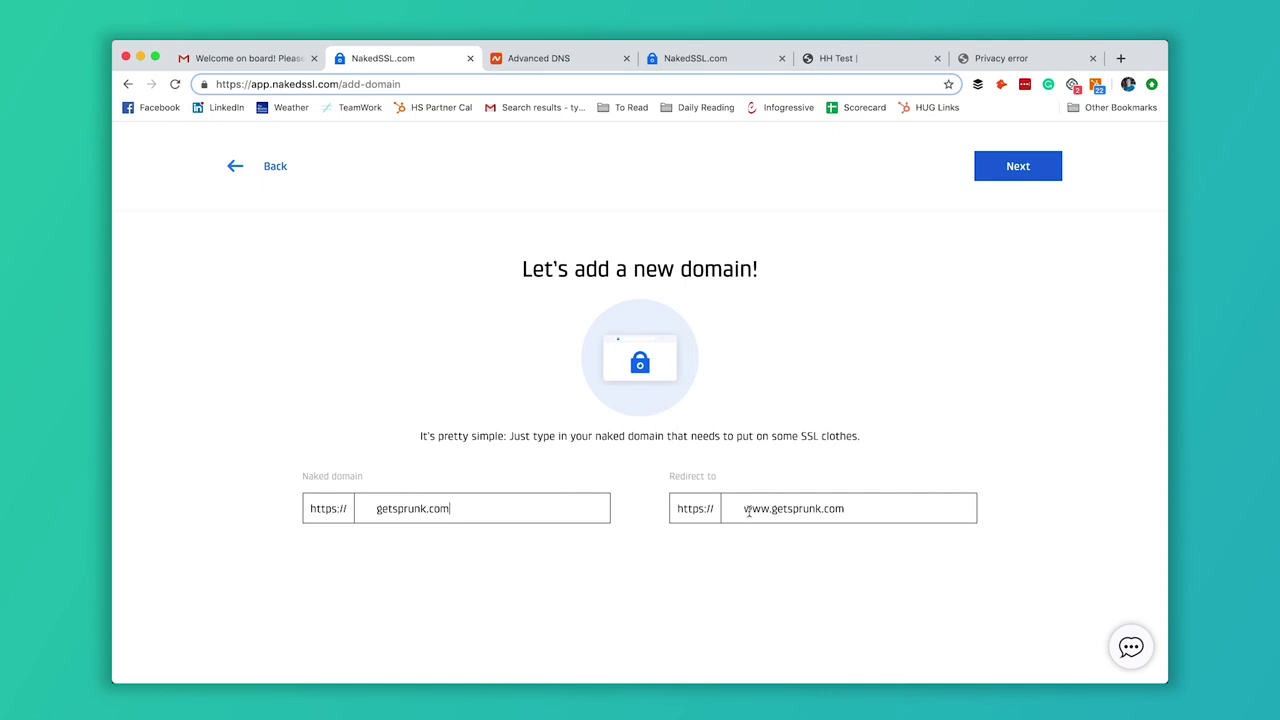
drag(746, 510, 848, 507)
click(877, 445)
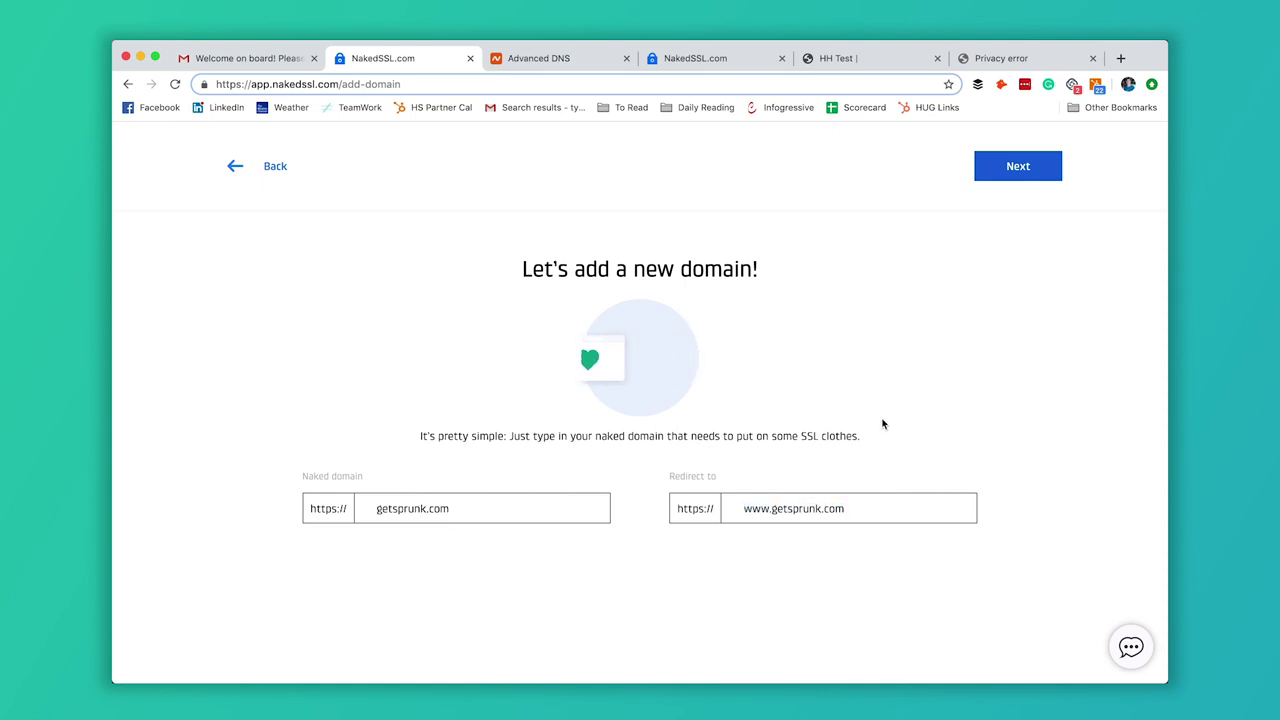
click(1025, 168)
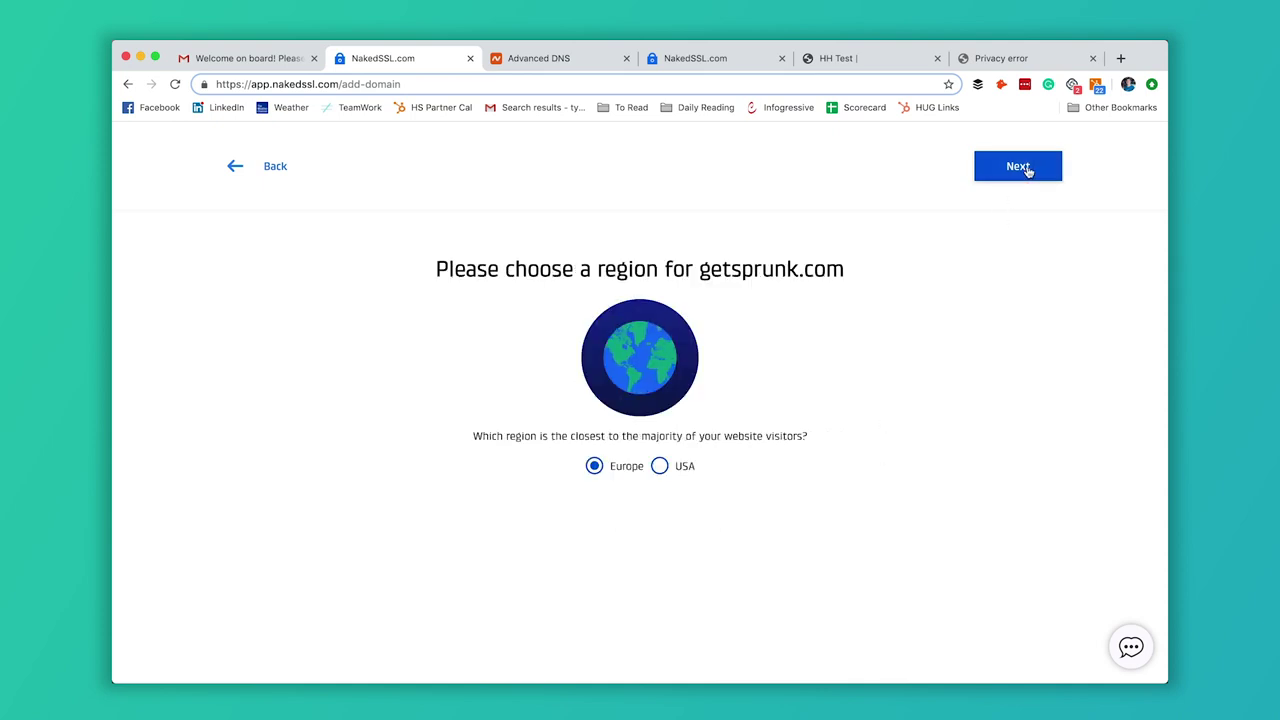
Choose the USA region and keep the default fine tuning to create the domain.
click(660, 468)
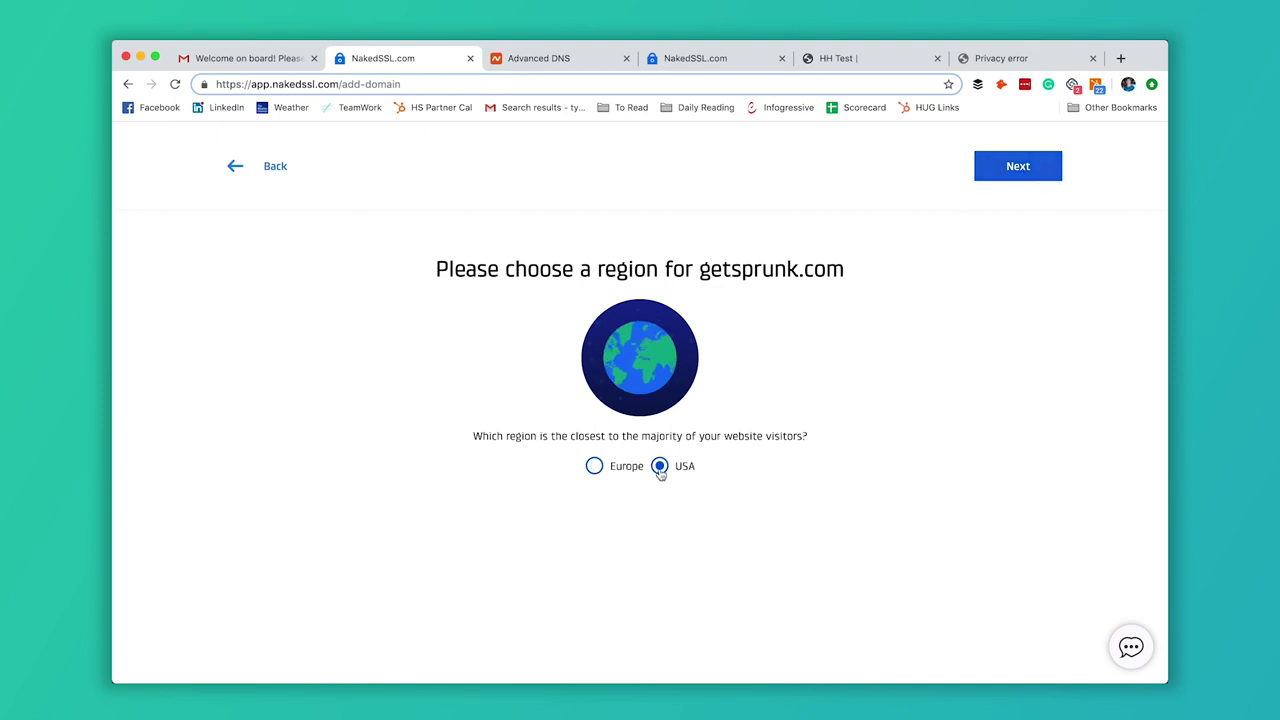
click(1008, 174)
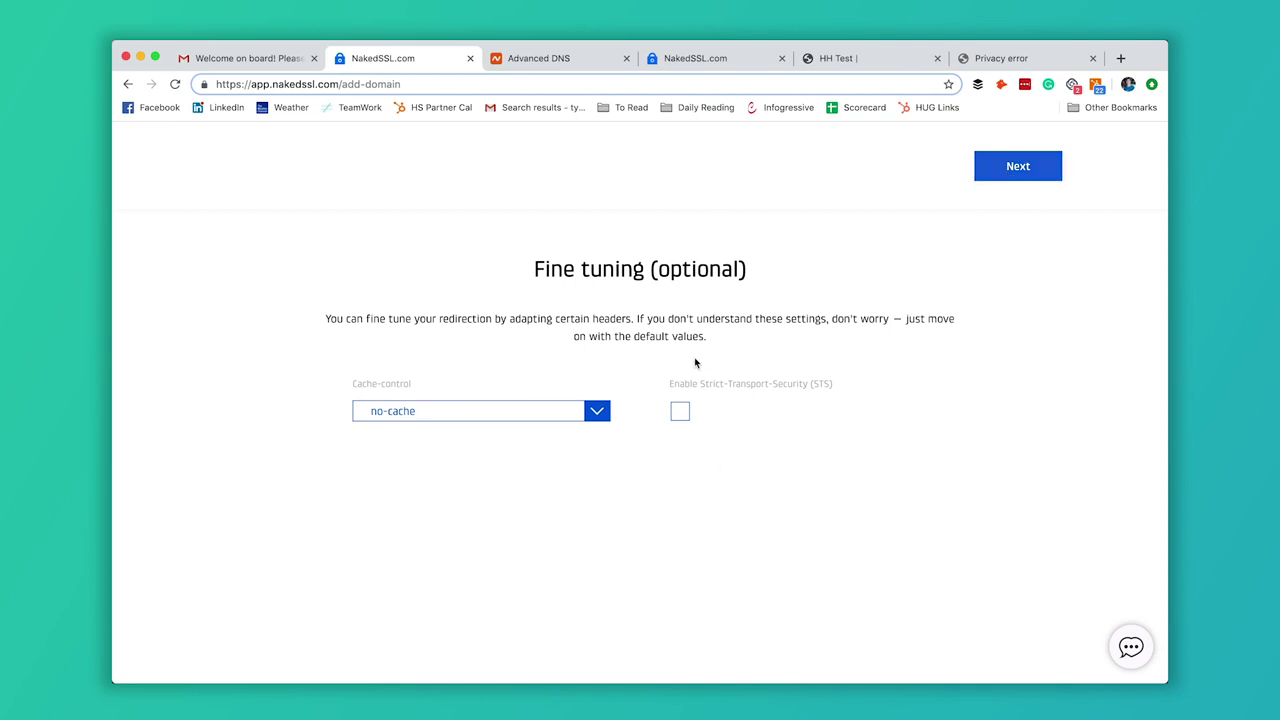
click(1042, 167)
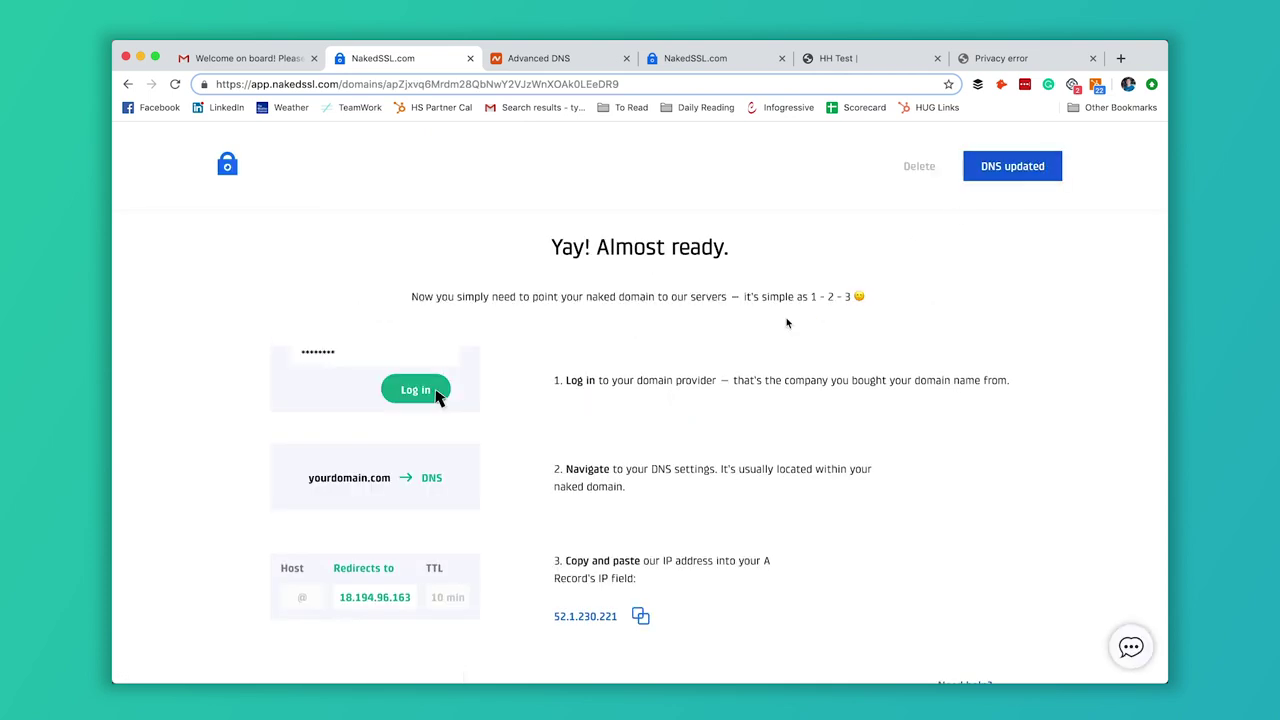
Copy the A-record IP address 52.1.230.221 to the clipboard.
scroll(730, 348, down, 1)
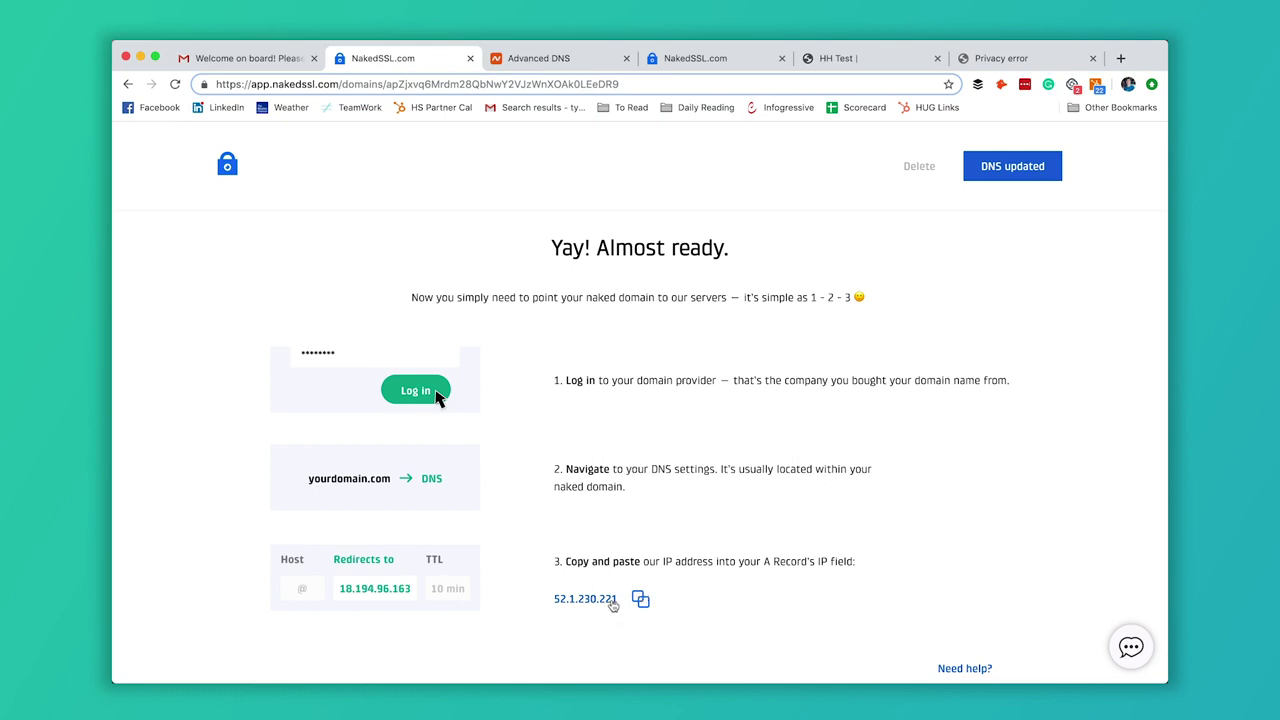
click(611, 602)
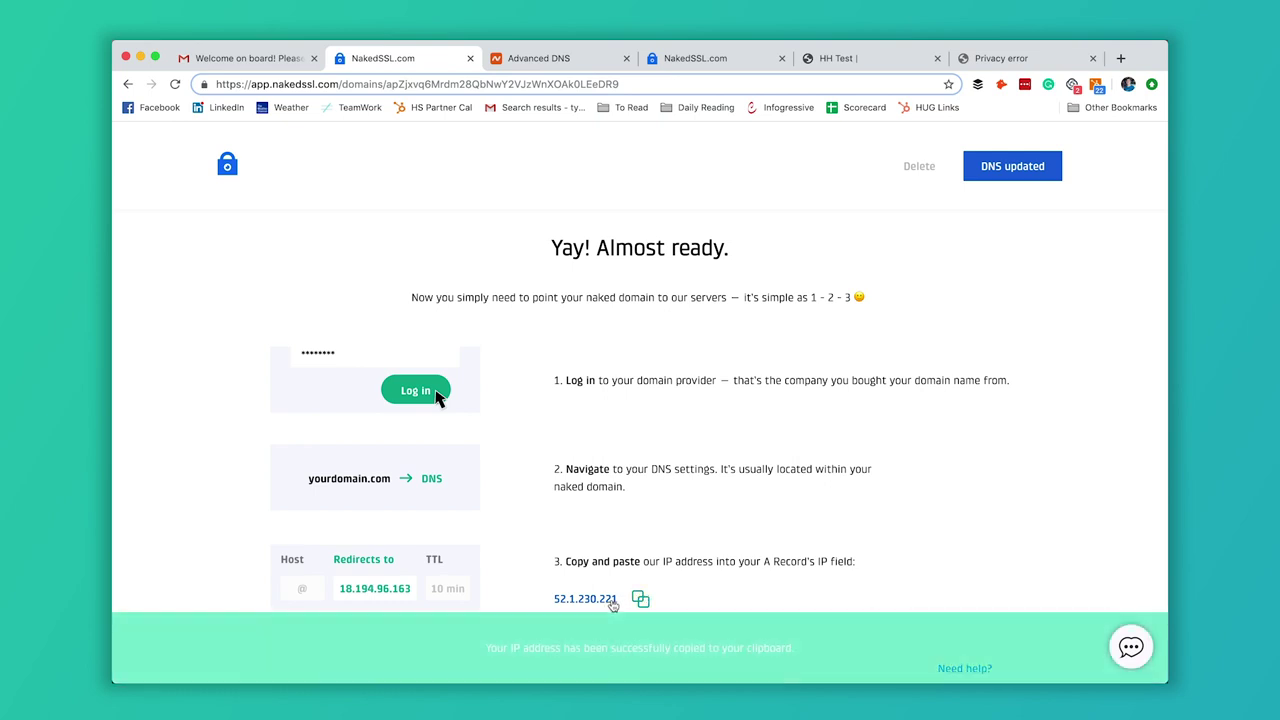
Delete the old @ A record pointing to 104.198.97.97 in Namecheap's Advanced DNS.
click(551, 66)
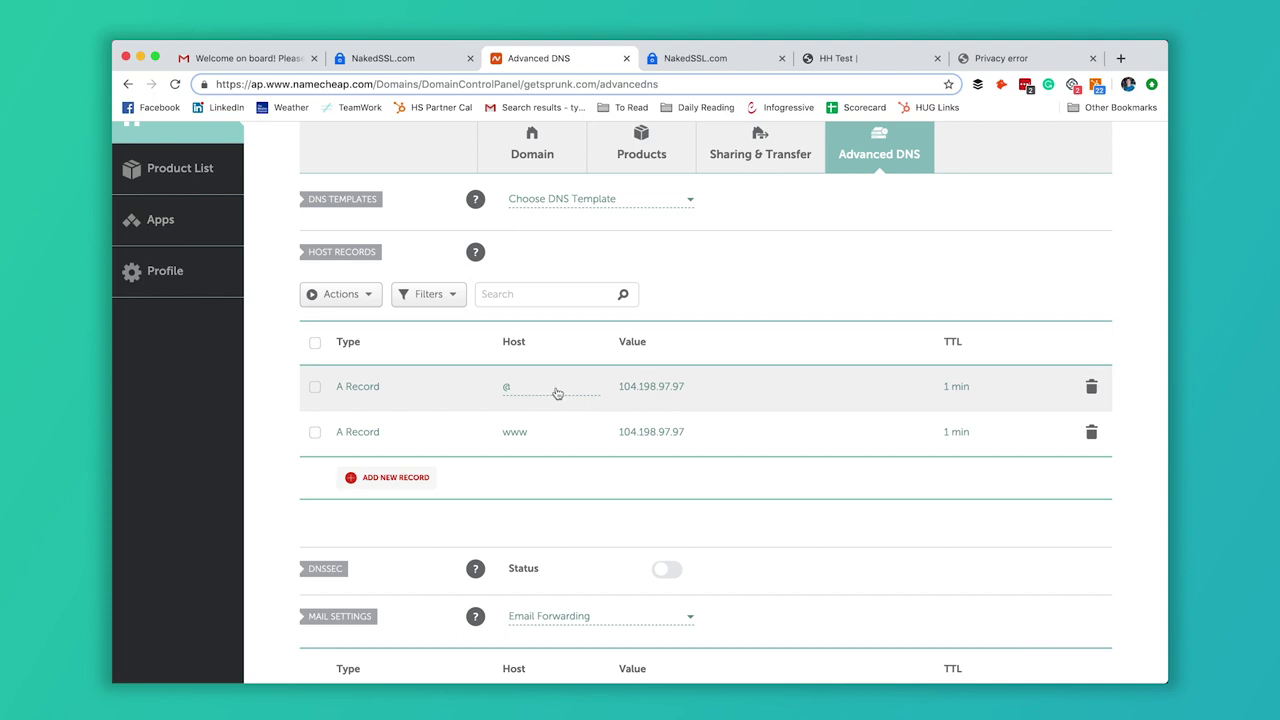
click(1091, 388)
click(1026, 452)
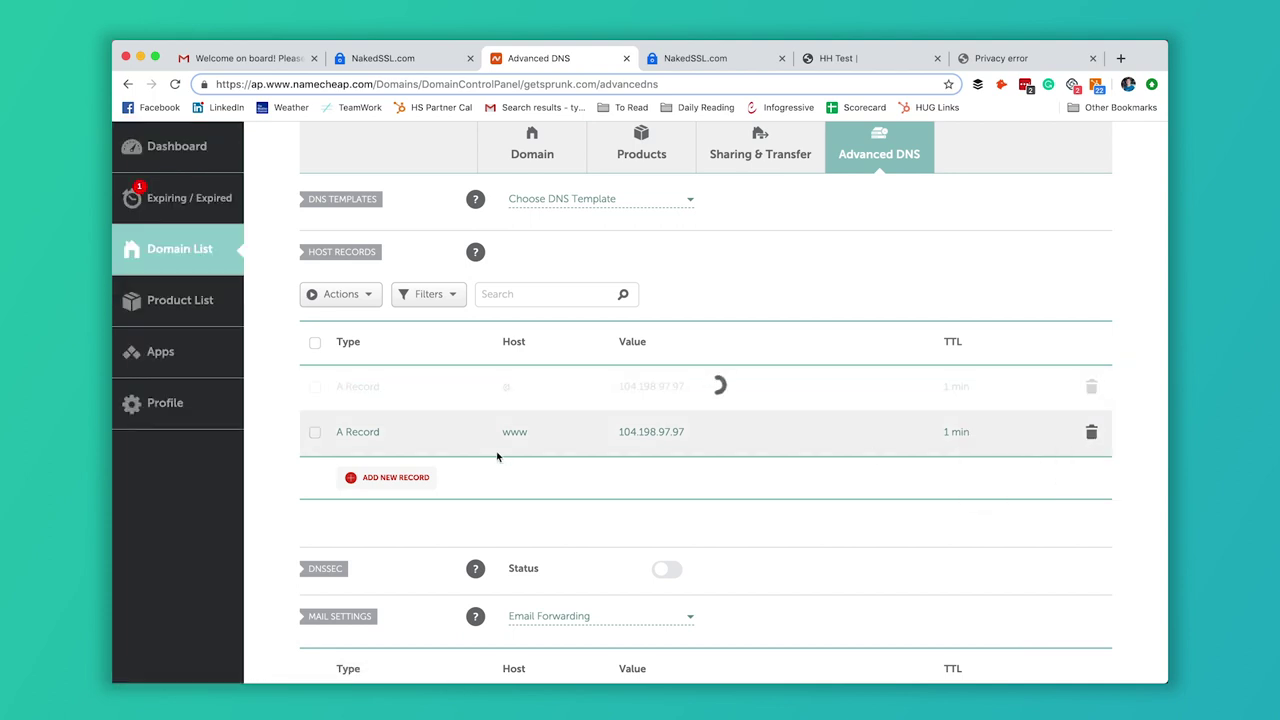
Add and save an @ A record pointing to 52.1.230.221 with a 1 min TTL.
click(396, 432)
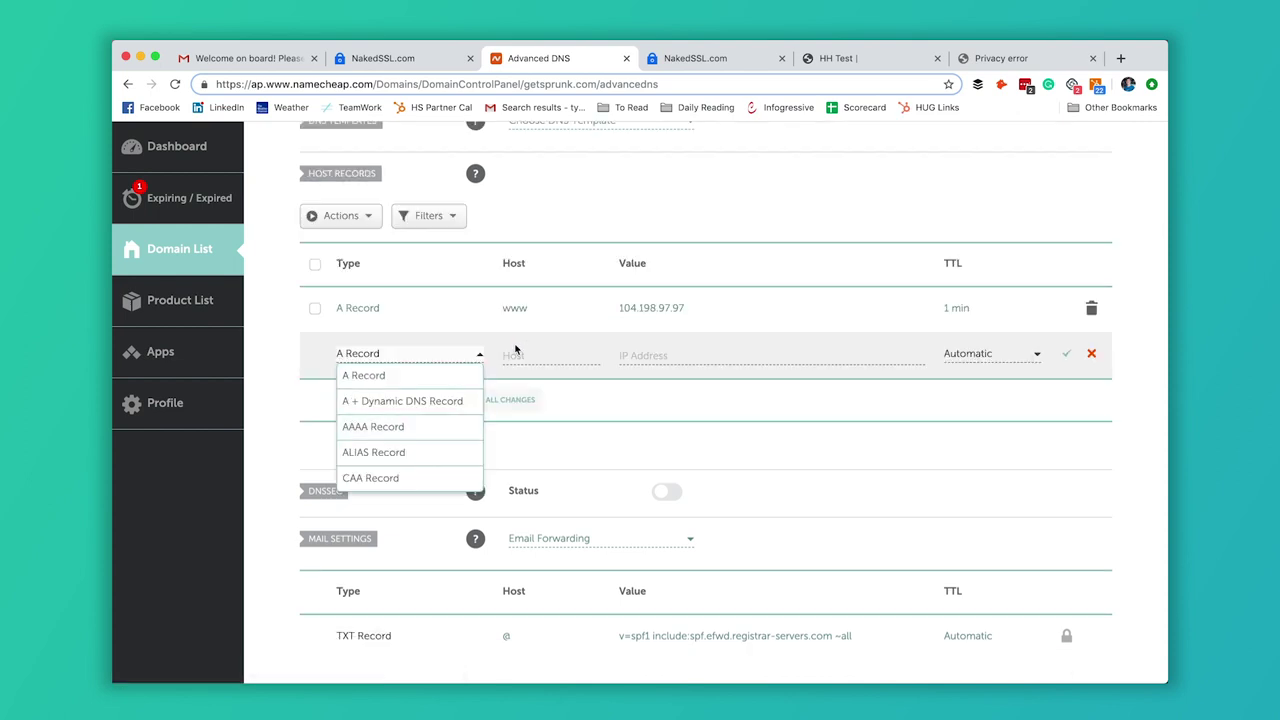
click(429, 376)
click(528, 354)
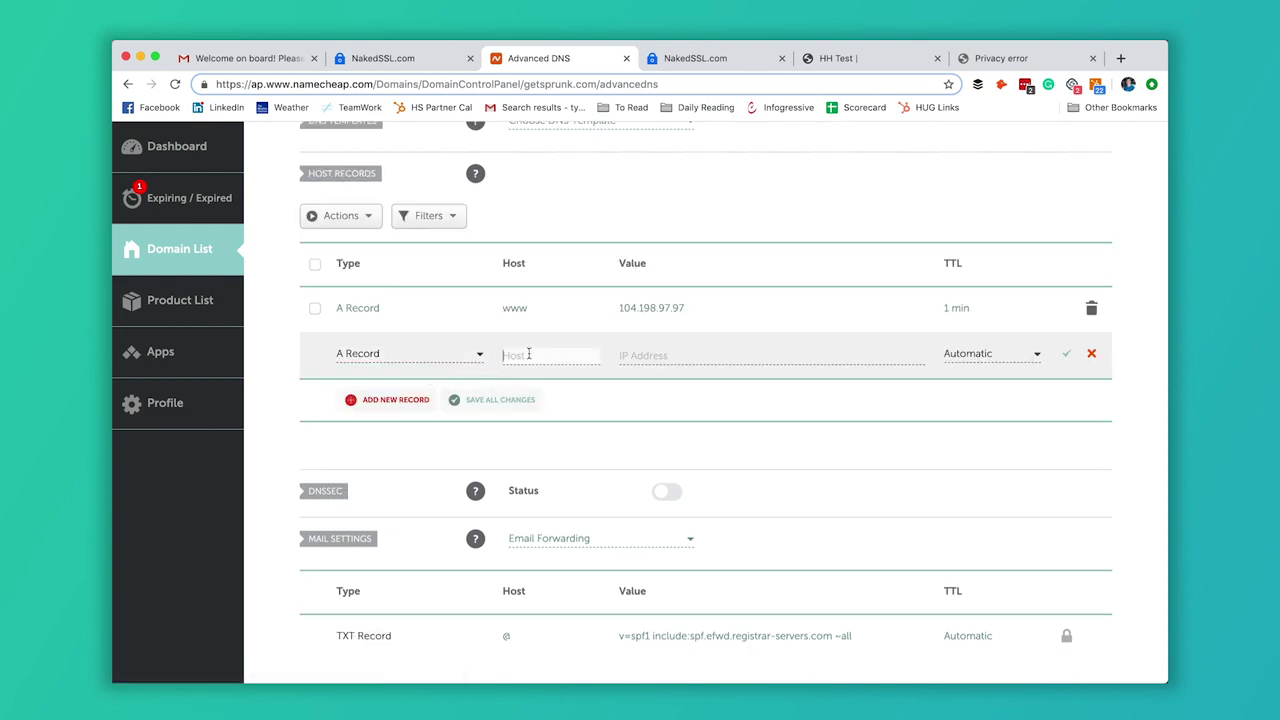
click(653, 350)
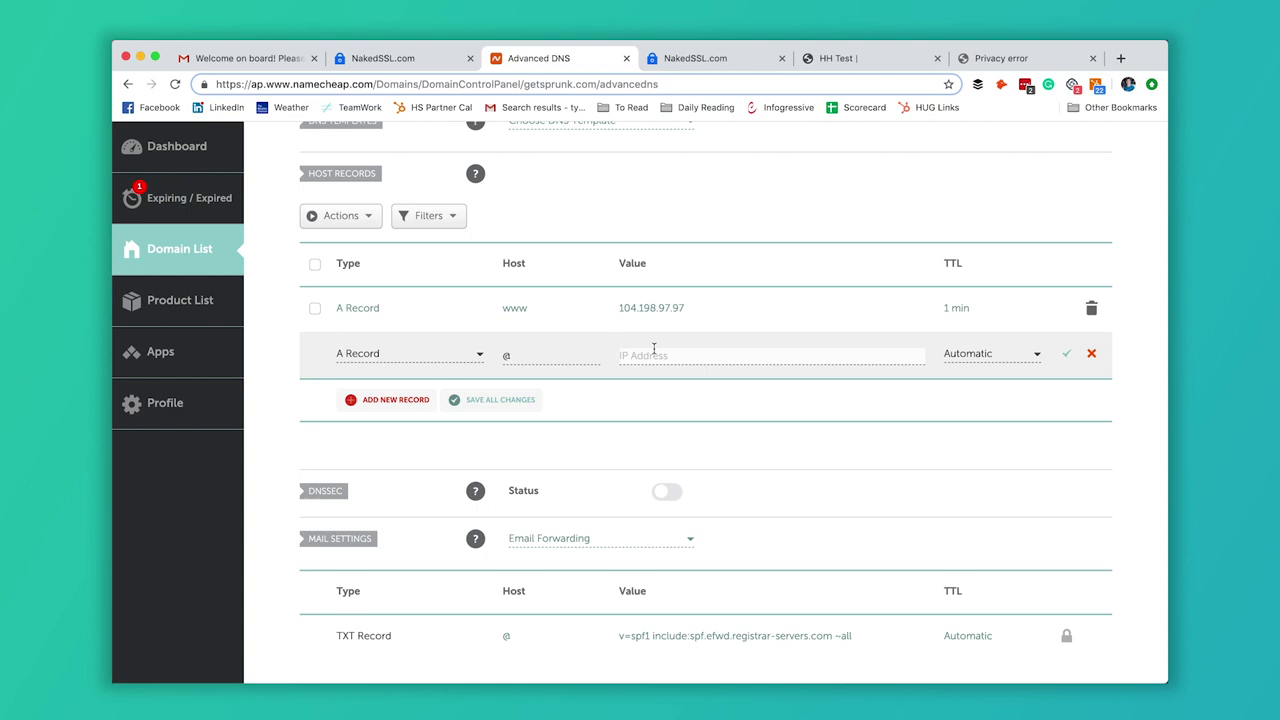
text(52.1.230.221)
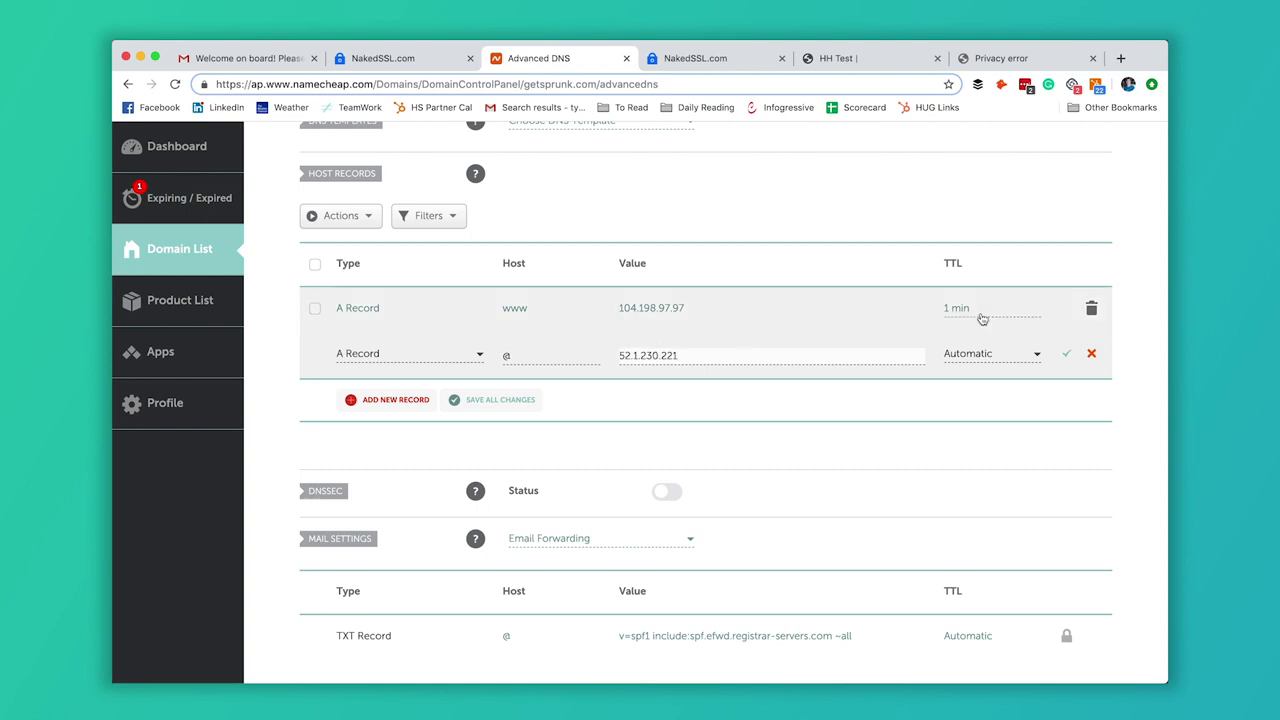
click(1030, 356)
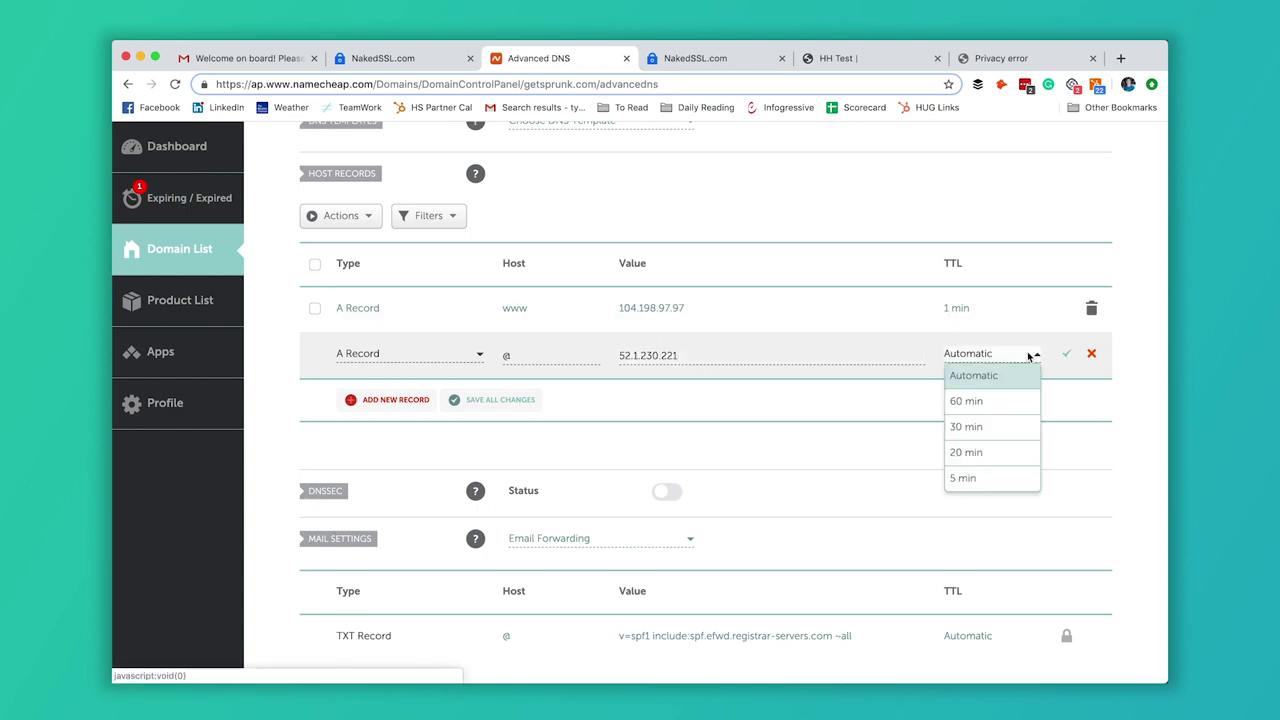
scroll(1000, 450, down, 2)
click(986, 478)
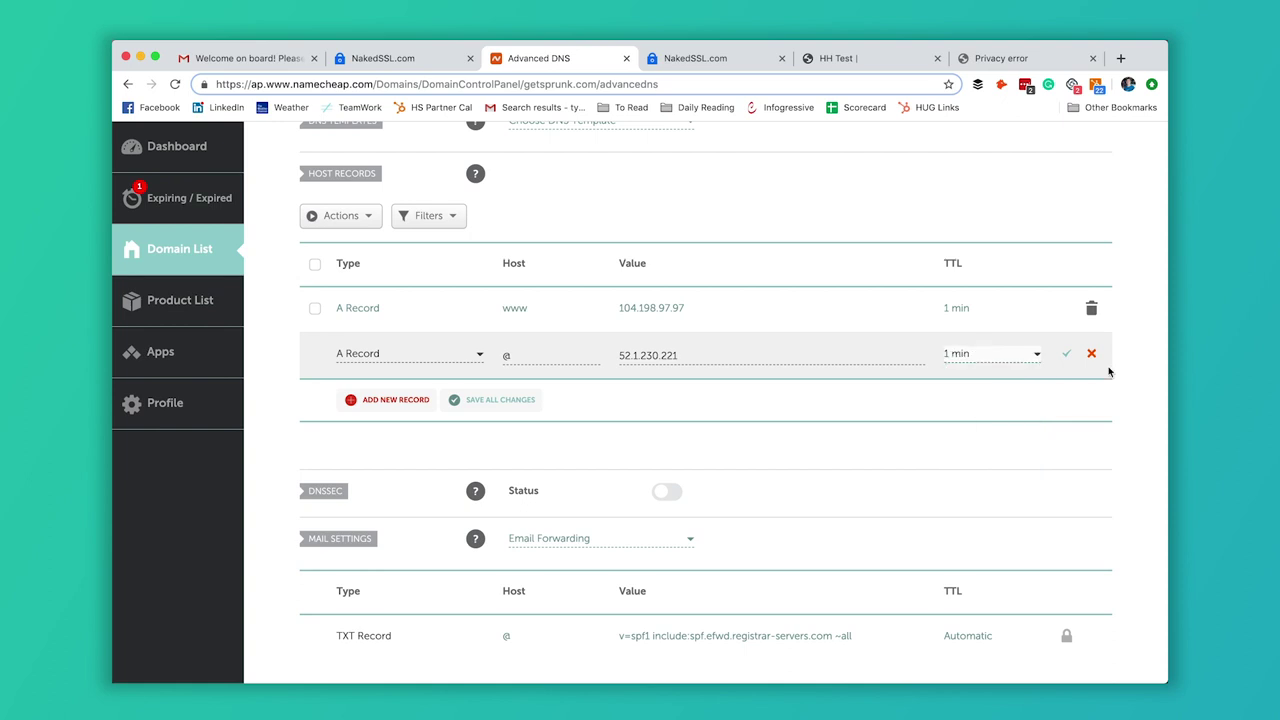
click(1066, 354)
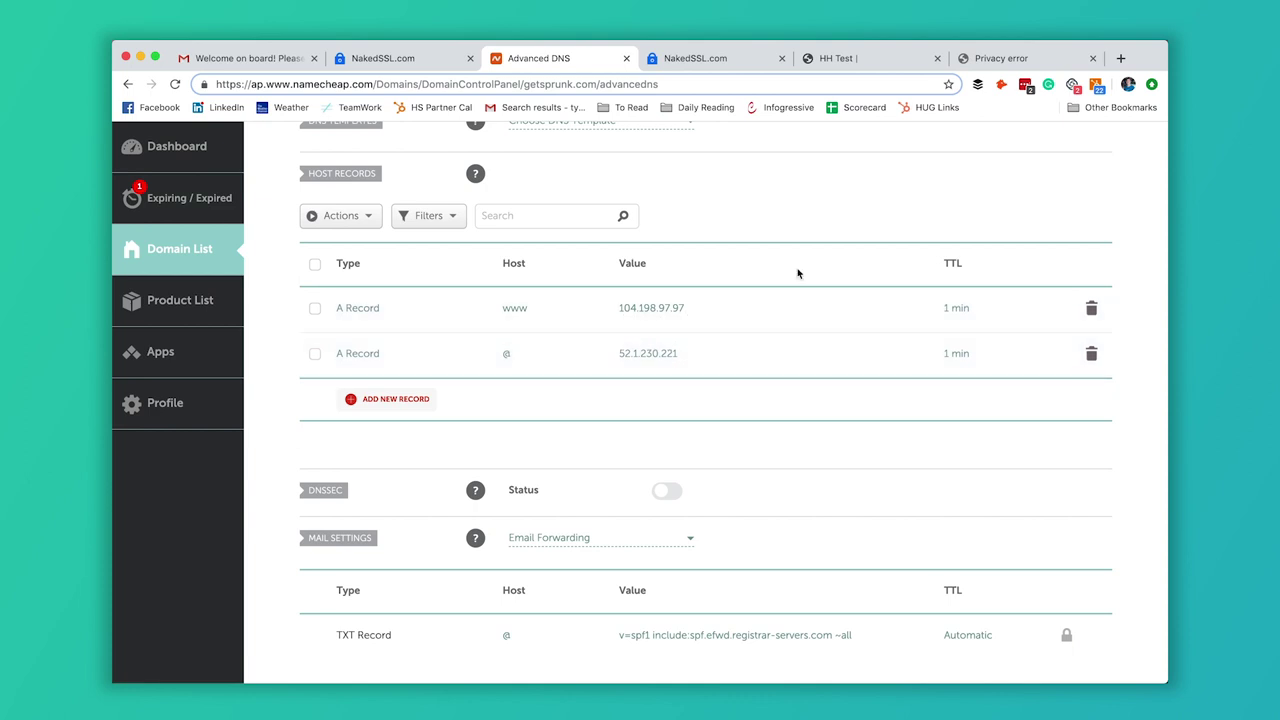
click(727, 60)
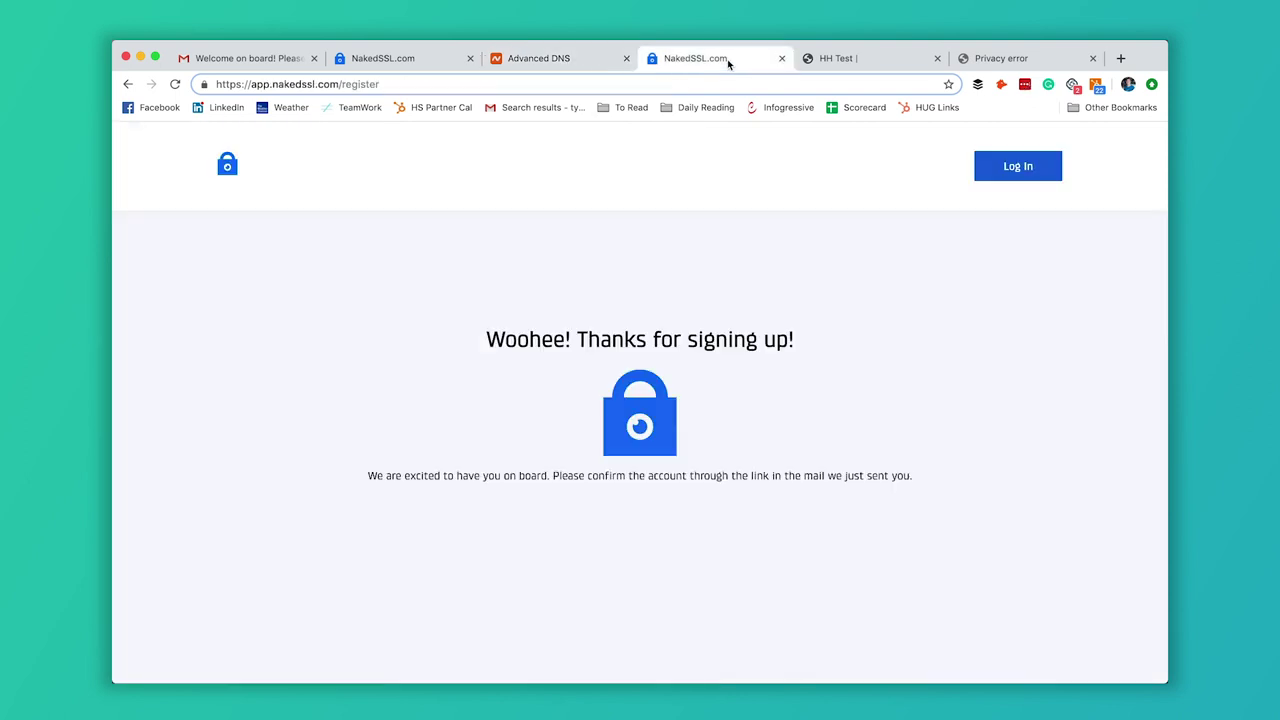
Mark the DNS as updated for getsprunk.com so NakedSSL schedules its validation recheck.
click(441, 60)
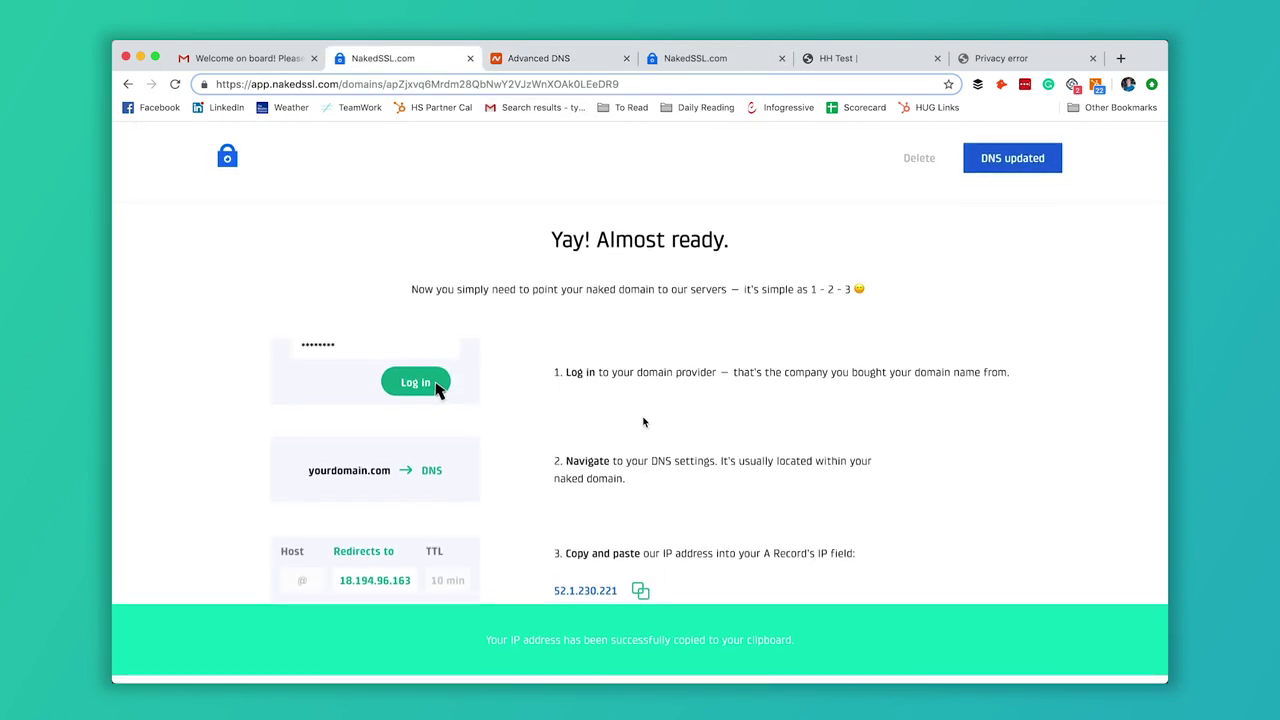
click(1022, 170)
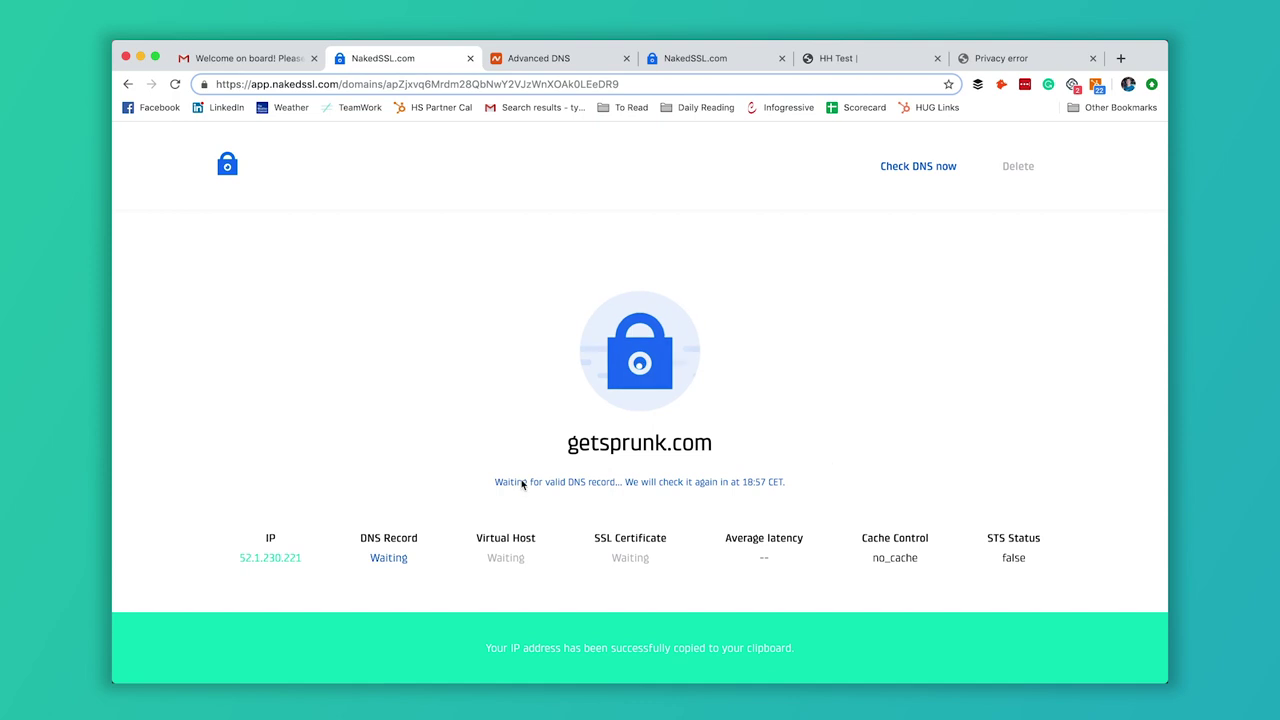
drag(490, 483, 796, 489)
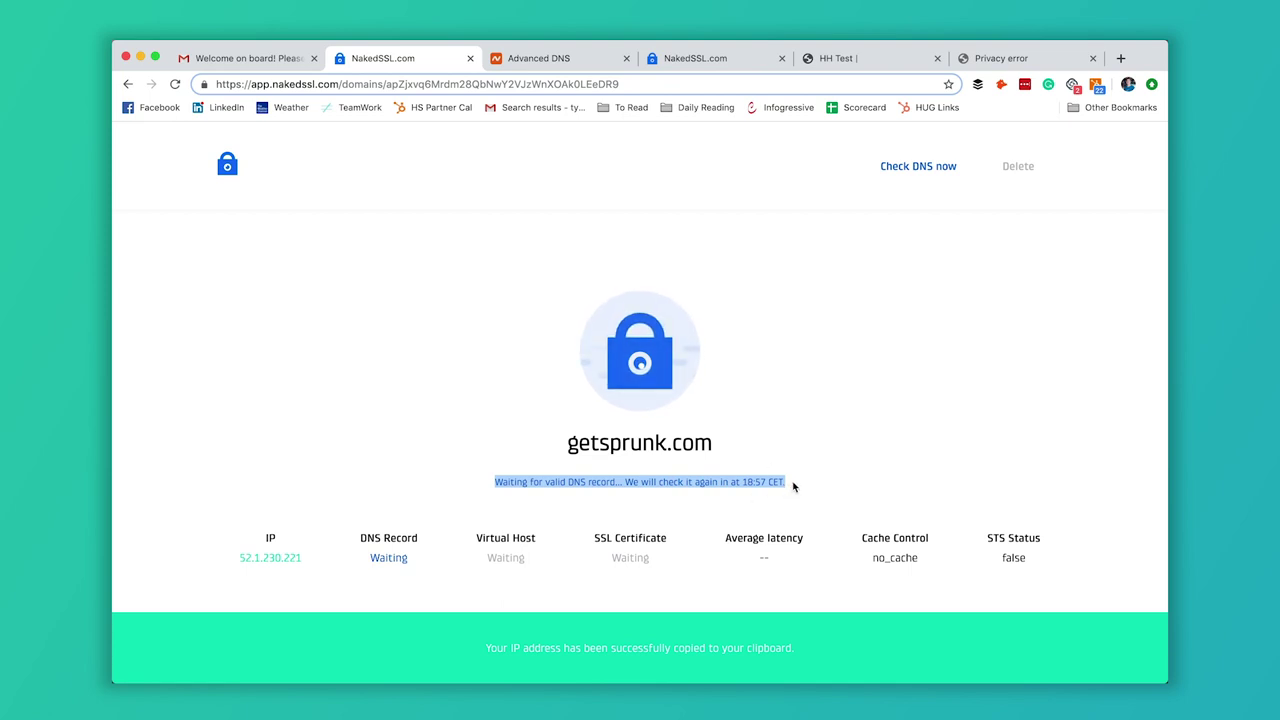
click(793, 487)
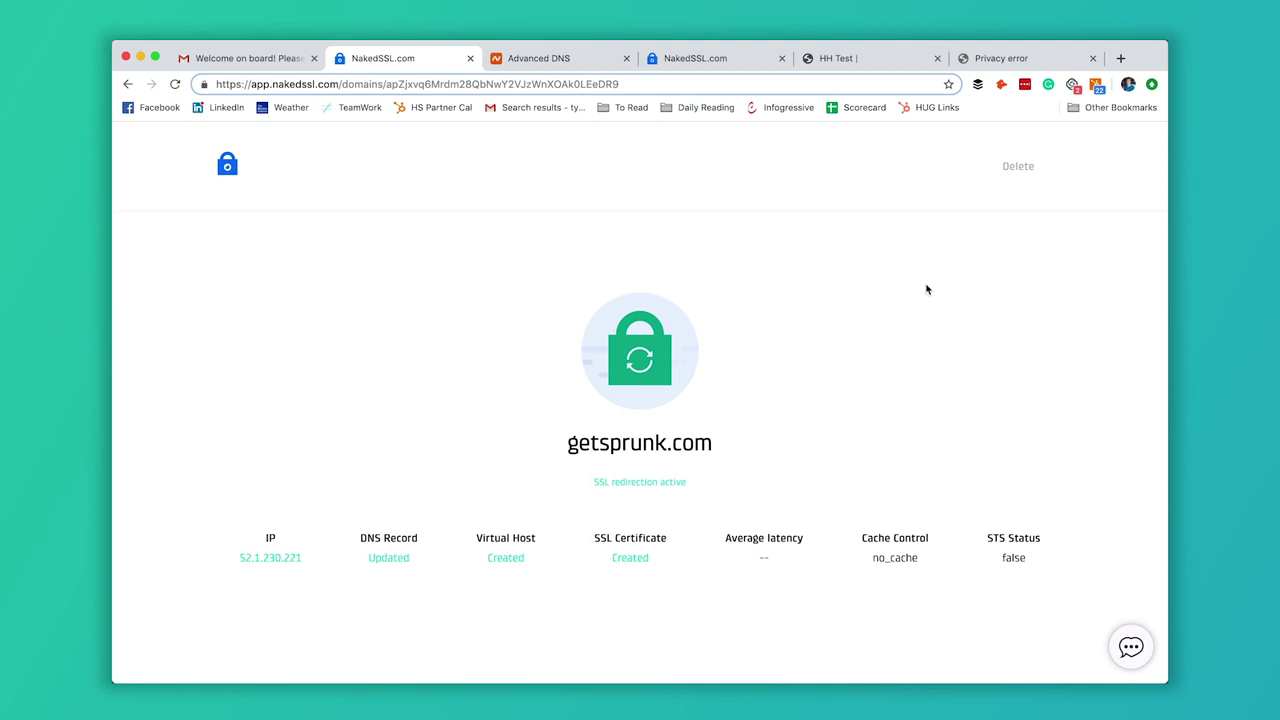
click(1120, 58)
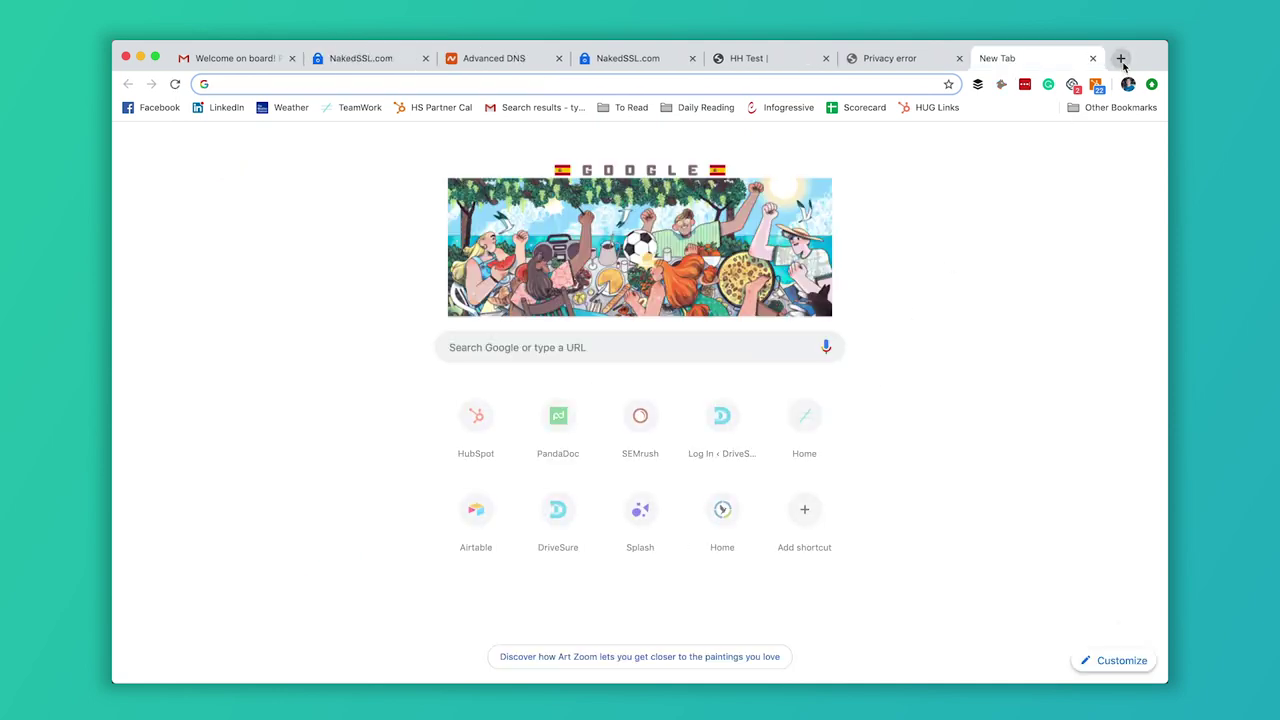
text(https:)
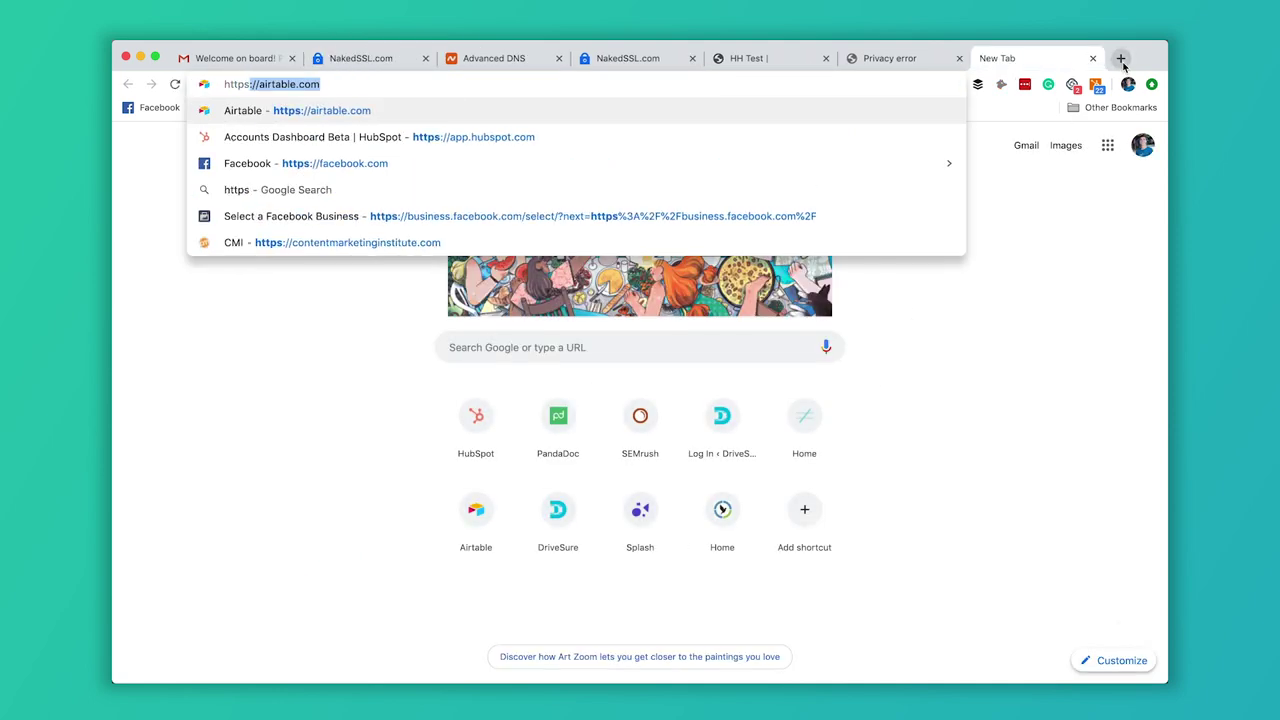
text(//ge)
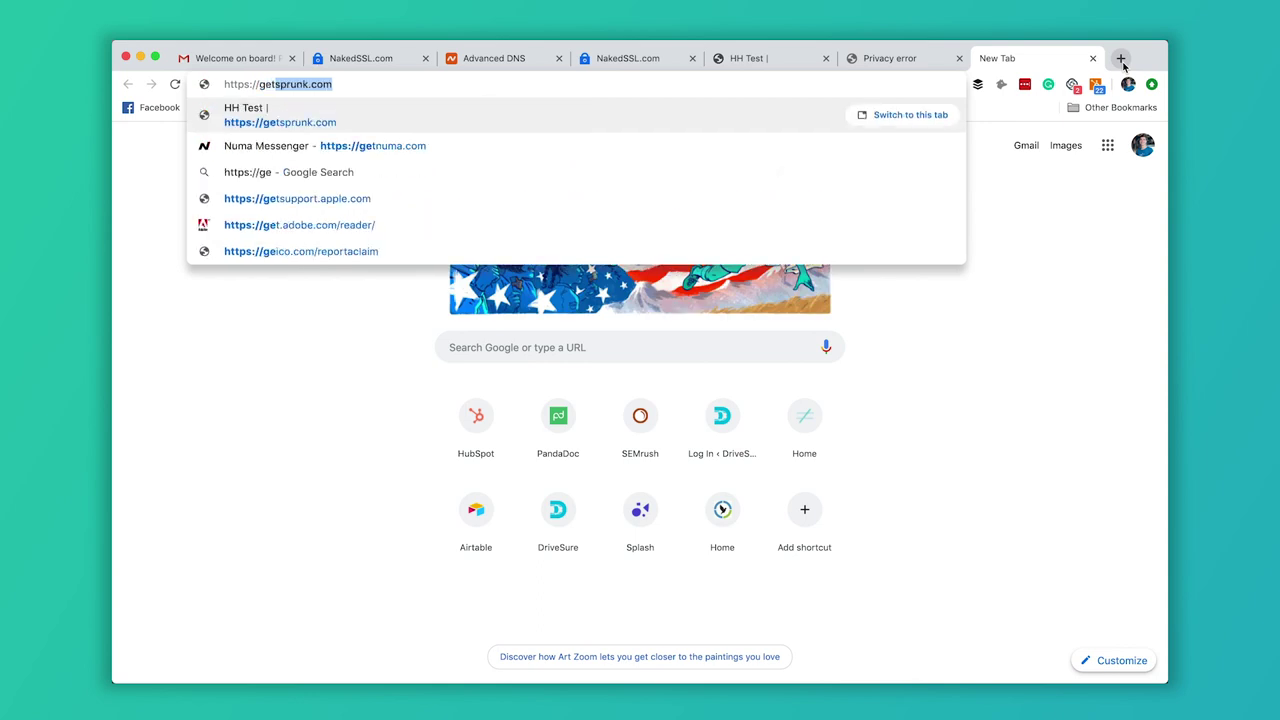
text(tsprunk.com)
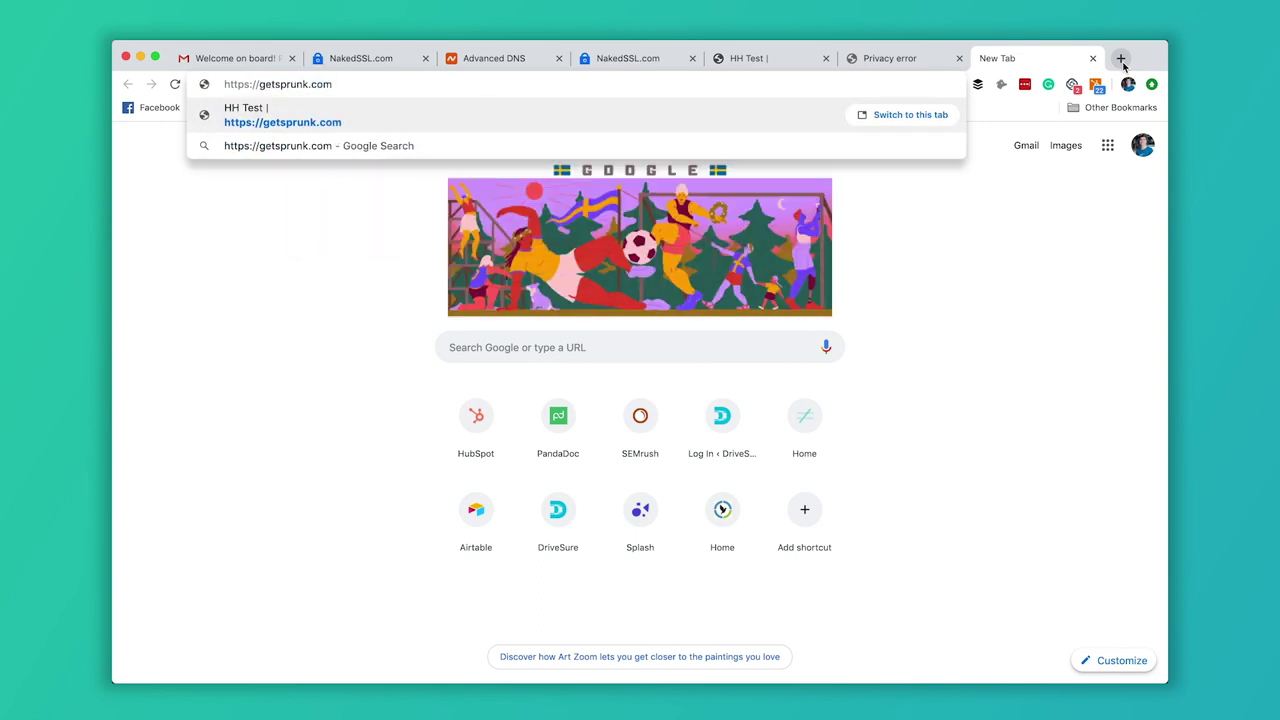
key(Return)
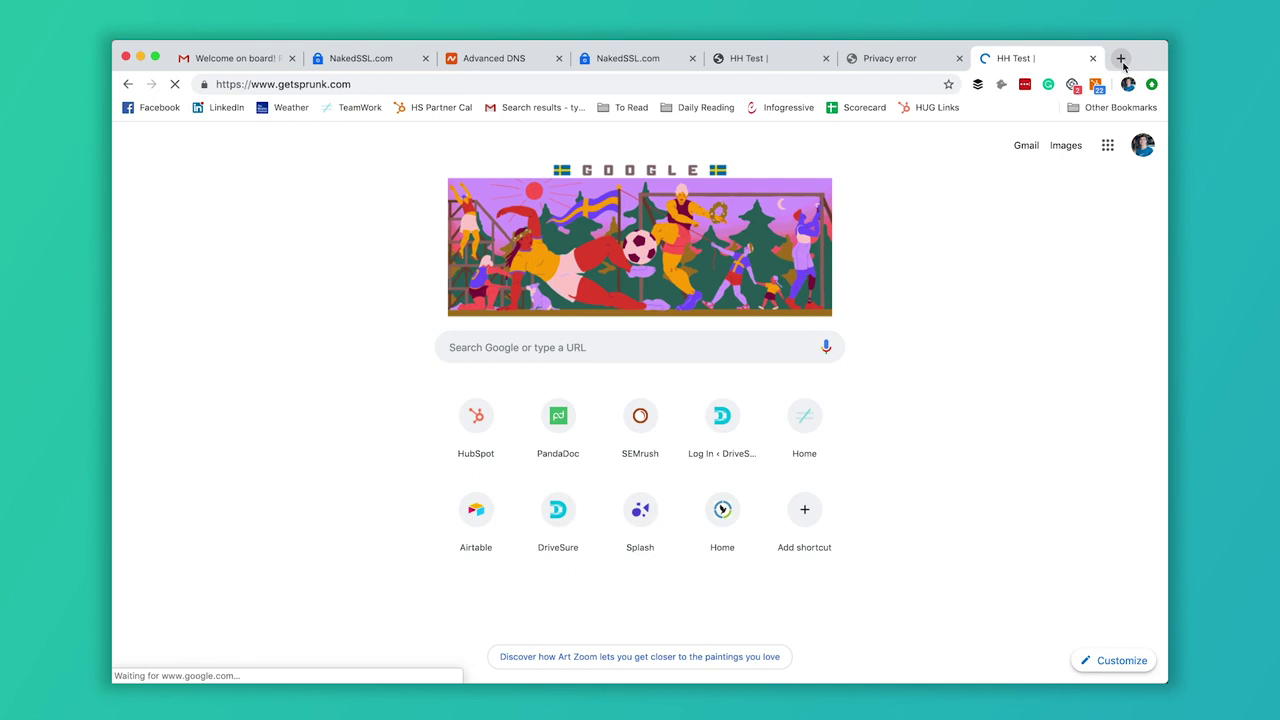